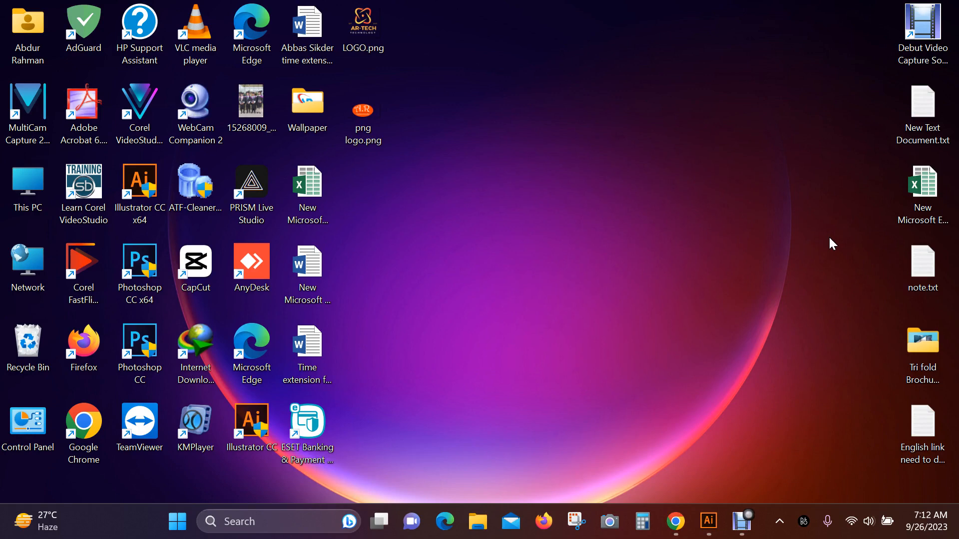
Switch to Illustrator, create a landscape document of 4.27 by 2.4 inches and choose the Ellipse tool
click(707, 525)
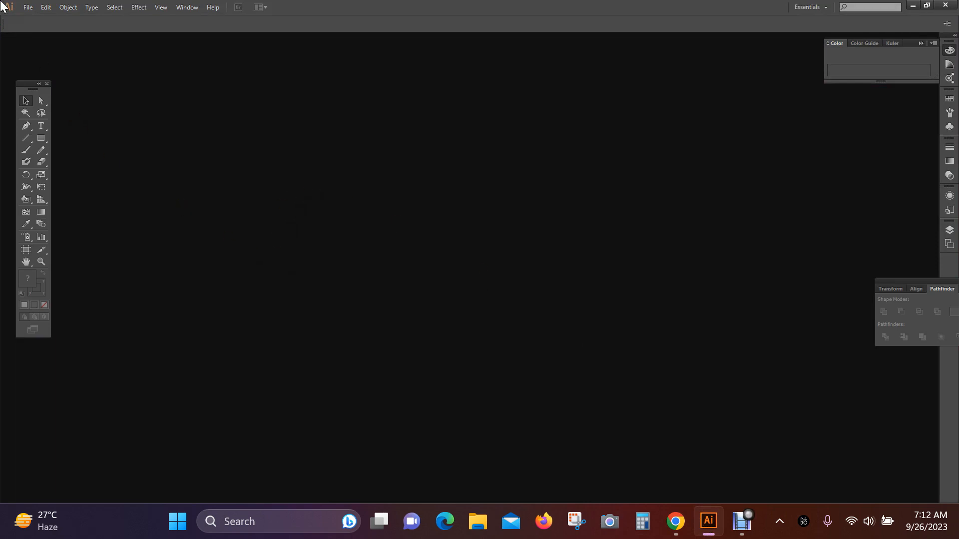
click(30, 9)
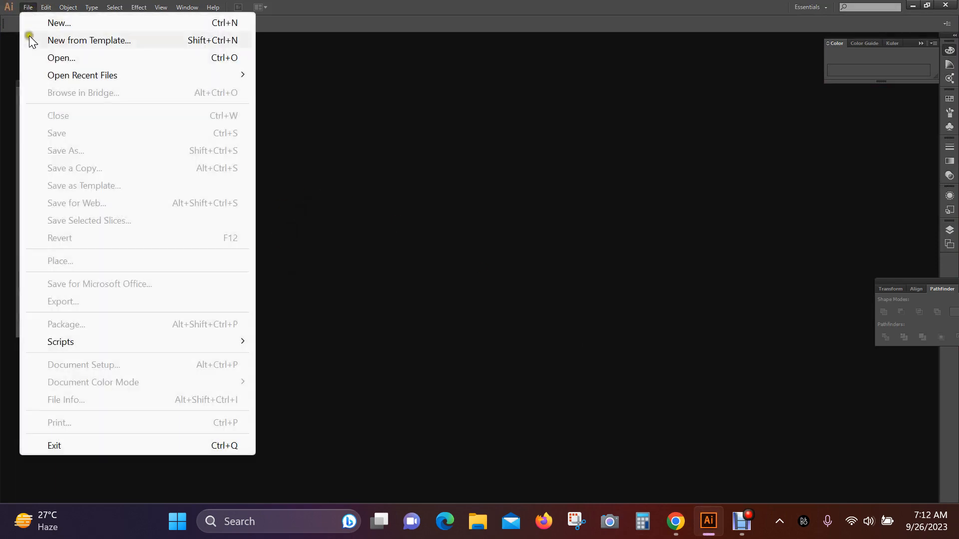
click(55, 23)
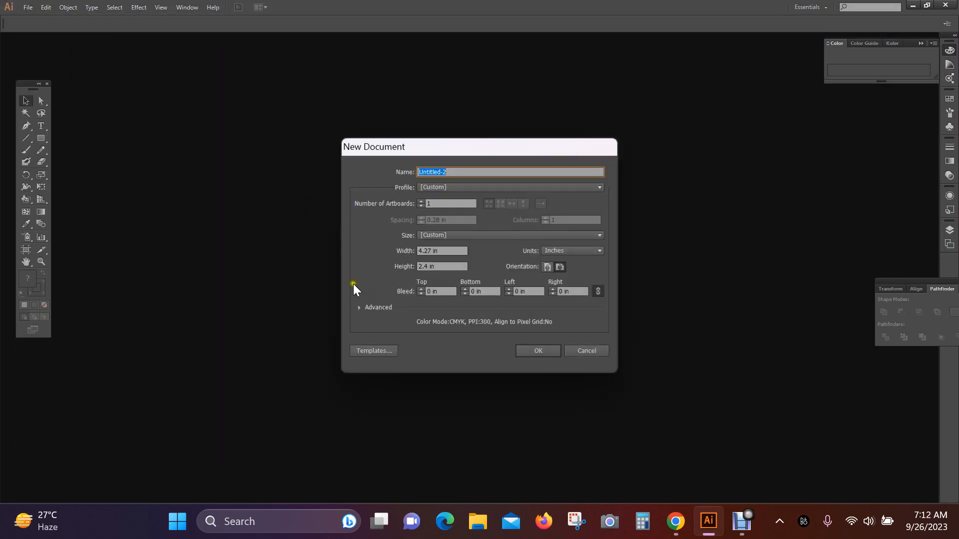
click(558, 267)
click(546, 349)
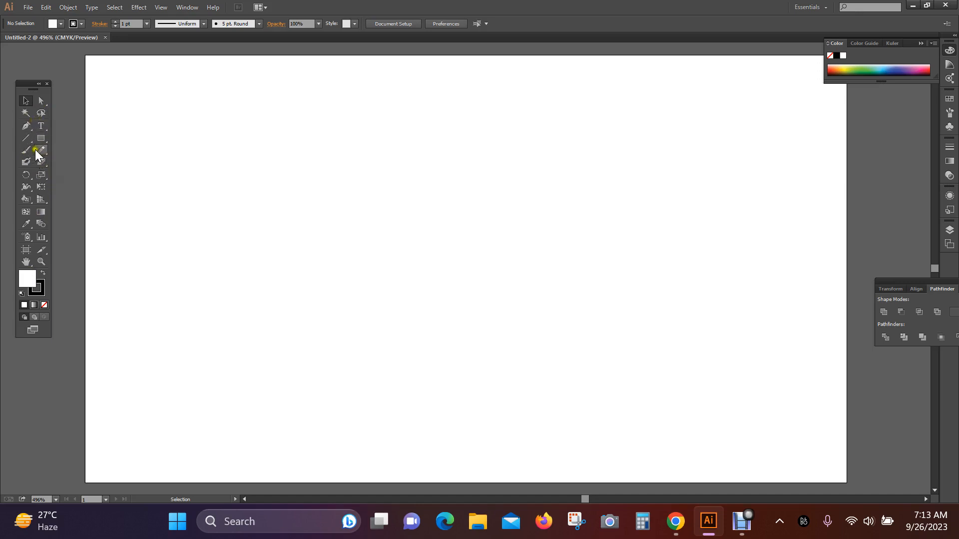
drag(41, 140, 94, 161)
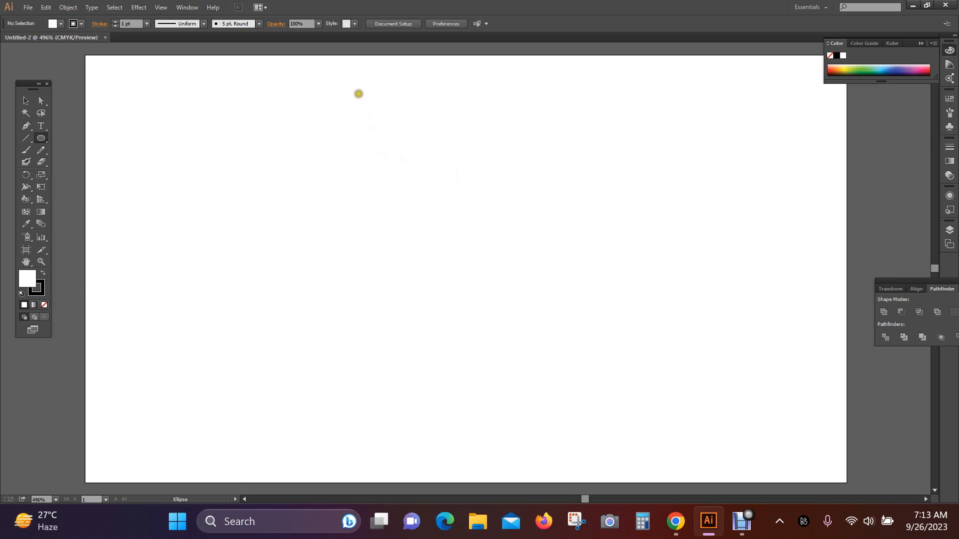
Set the fill colour to red F40606
double_click(30, 274)
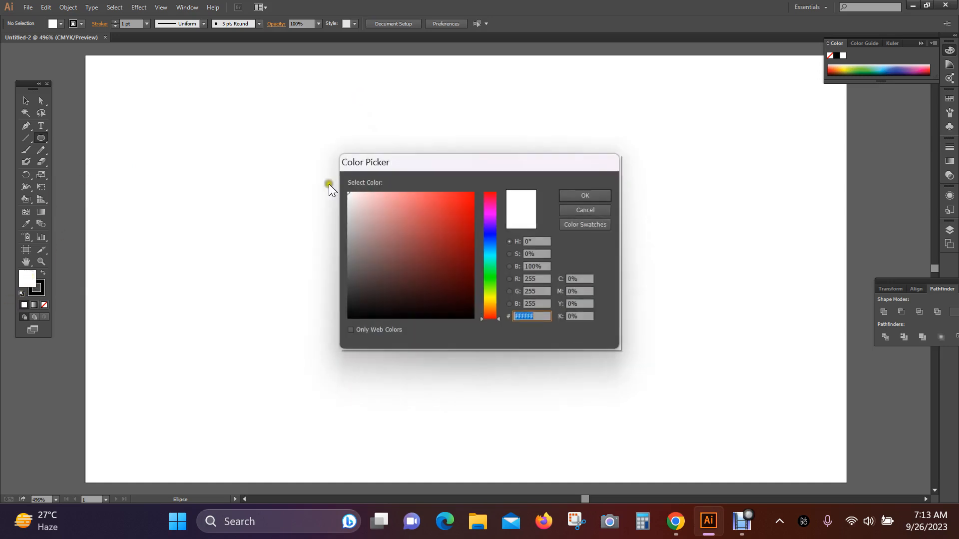
click(472, 196)
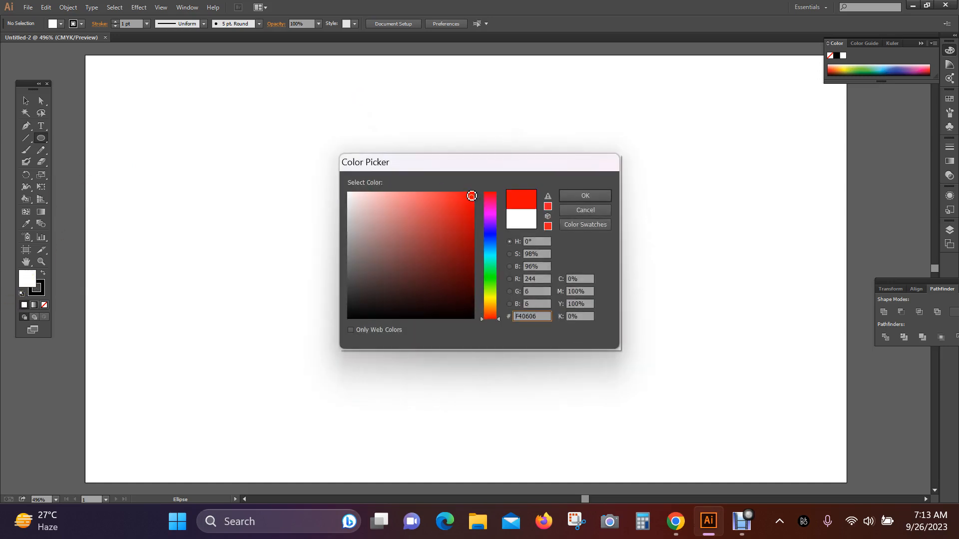
click(597, 198)
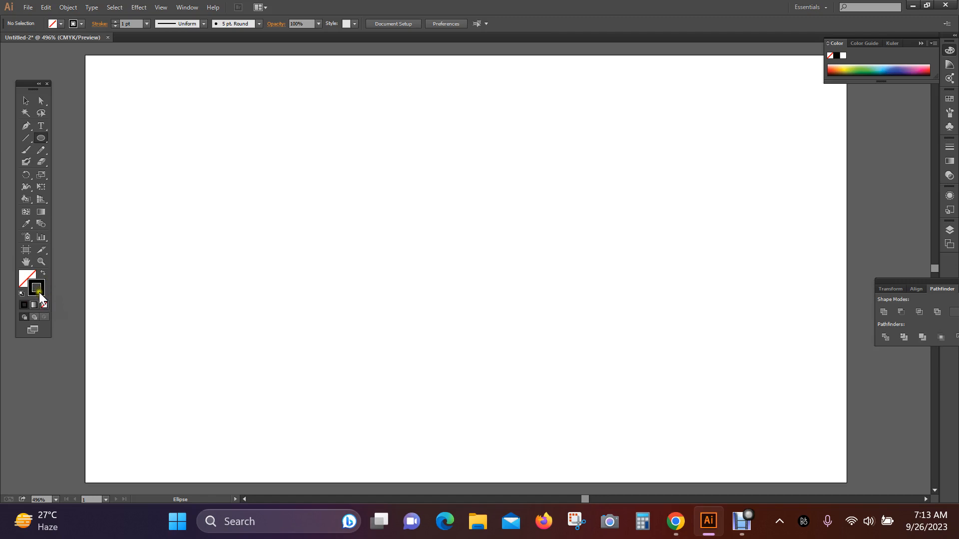
double_click(39, 289)
click(473, 193)
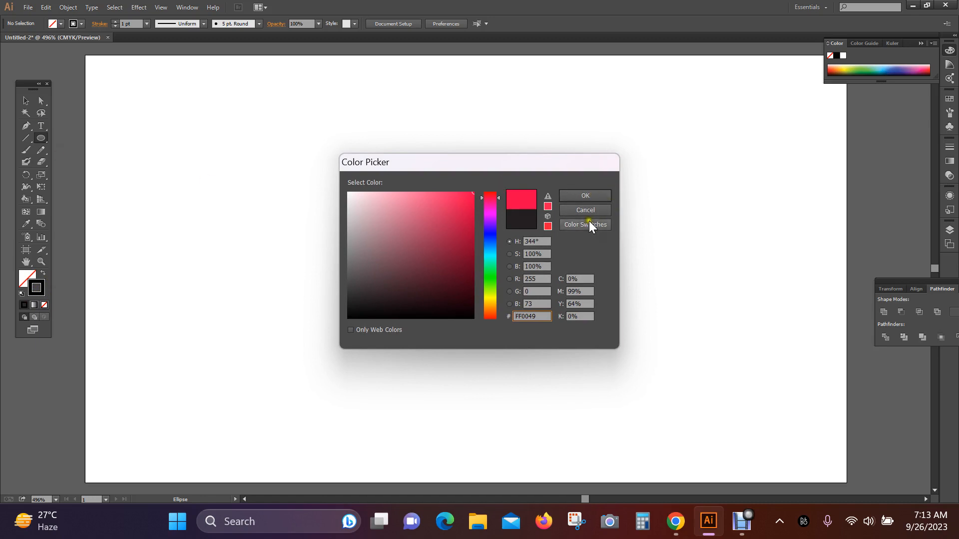
click(595, 208)
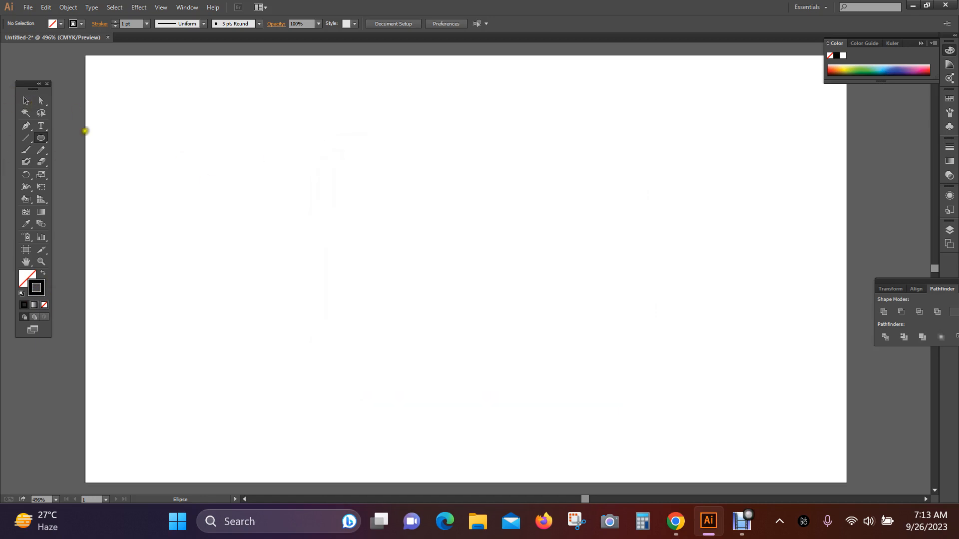
Draw an unfilled, black-outlined upright ellipse about 0.4 by 0.94 inches and move it to the upper middle of the artboard
mouse_move(344, 80)
mouse_down()
mouse_move(409, 251)
mouse_move(407, 240)
mouse_move(404, 267)
mouse_move(402, 247)
mouse_move(416, 247)
mouse_up()
click(26, 100)
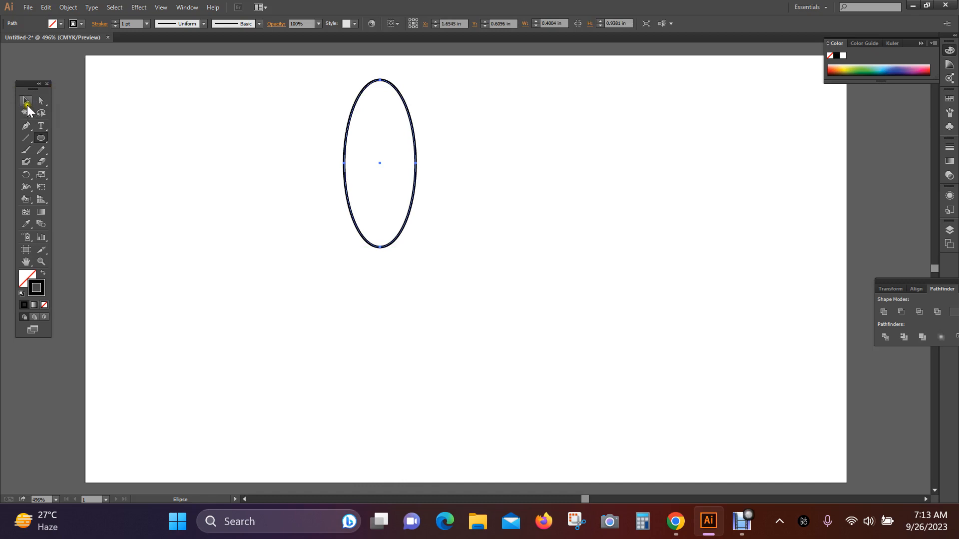
drag(413, 128, 521, 112)
Create a copy of the ellipse rotated clockwise about a point just below its lower end, overlapping the original
drag(26, 174, 71, 175)
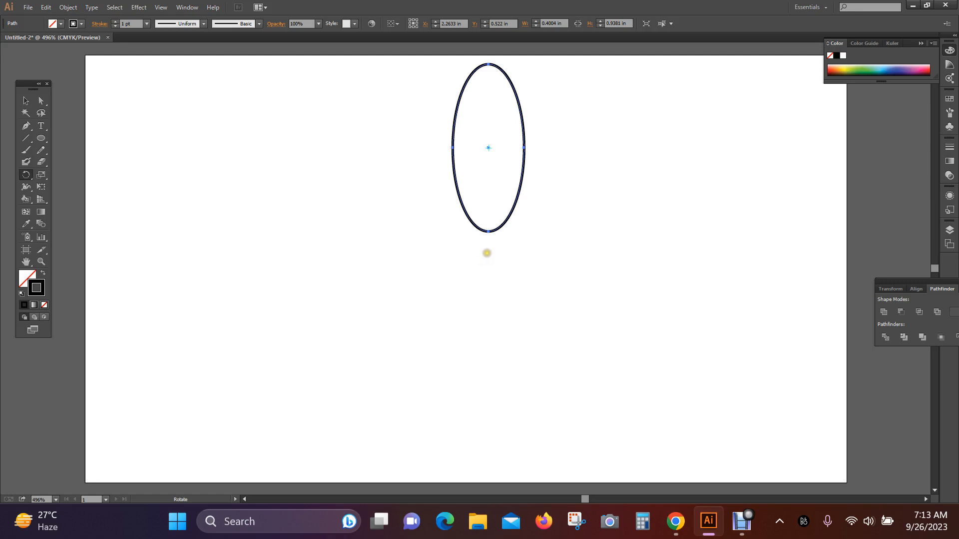
click(487, 253)
drag(496, 118, 552, 143)
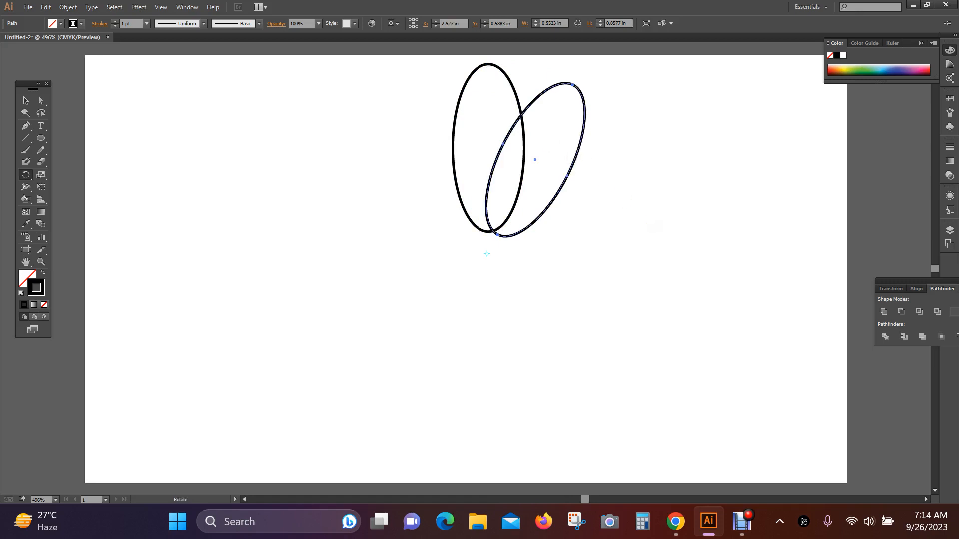
Repeat the rotated copy eleven times to complete a full ring of thirteen overlapping petals
key(v)
key(ctrl+d)
key(ctrl+d)
key(ctrl+d)
key(ctrl+d)
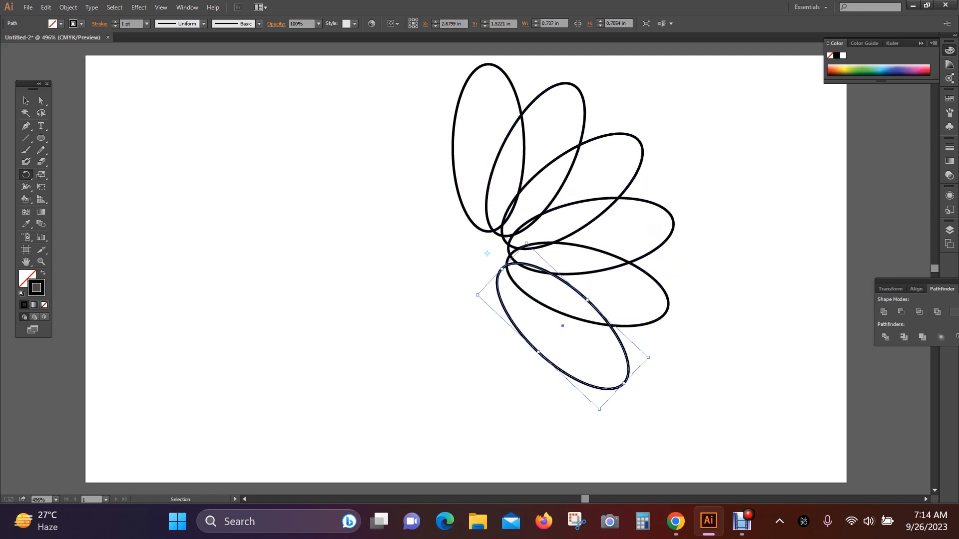
key(ctrl+d)
key(ctrl+d)
key(ctrl+d)
key(ctrl+d)
key(ctrl+d)
key(ctrl+d)
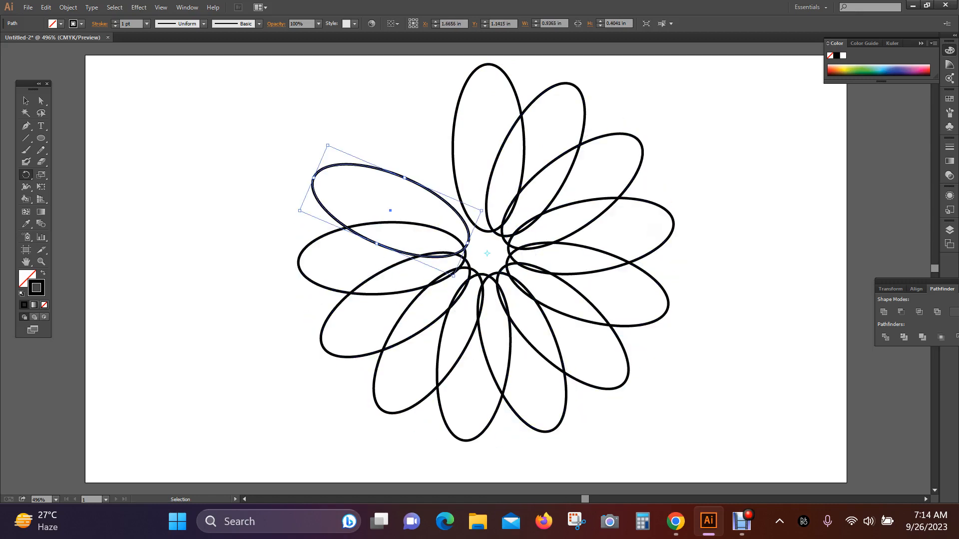
key(ctrl+d)
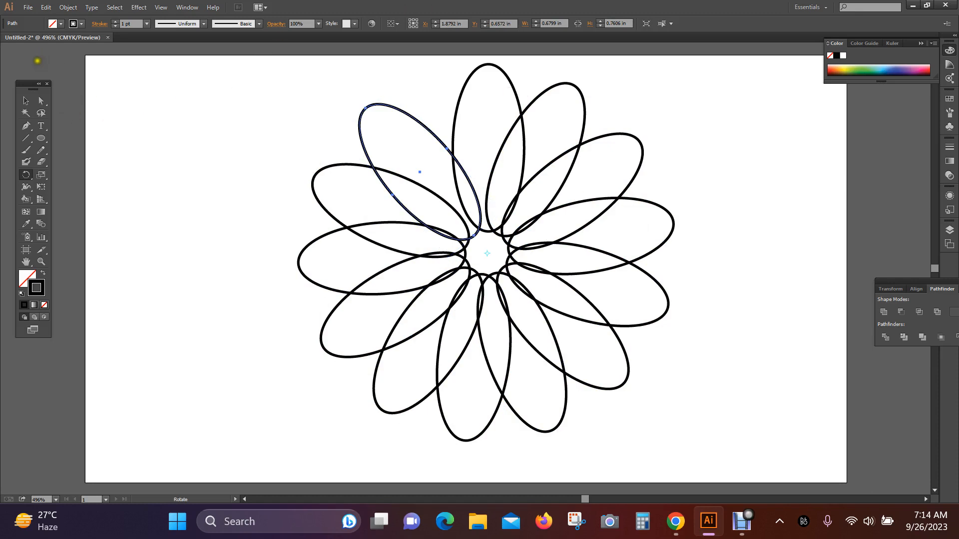
Select all the petal ellipses together and choose the Live Paint Bucket tool
click(26, 100)
click(257, 105)
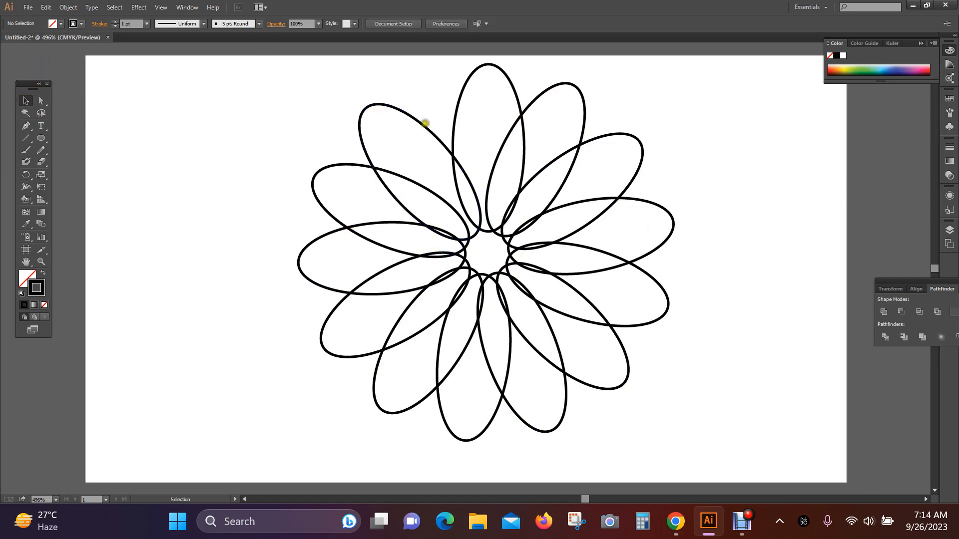
drag(225, 90, 688, 431)
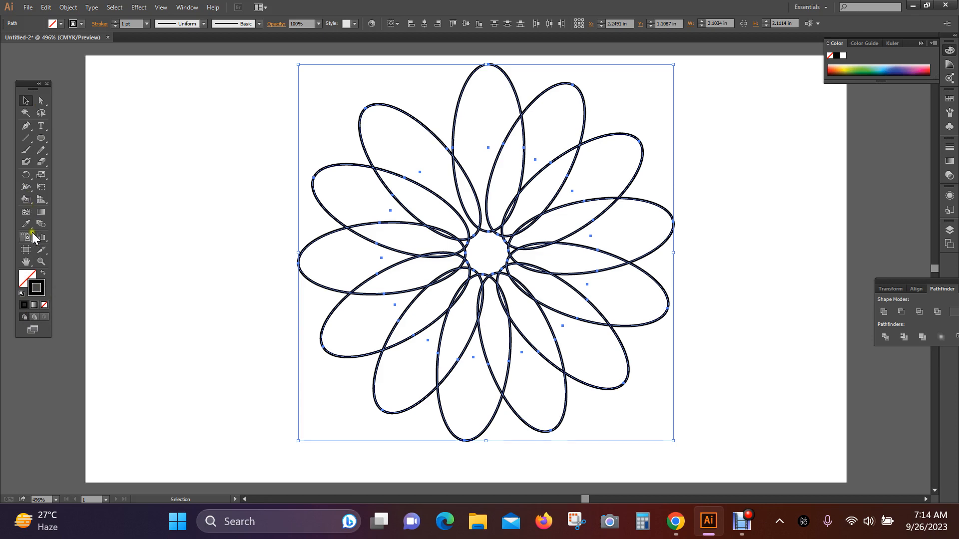
drag(30, 202, 103, 210)
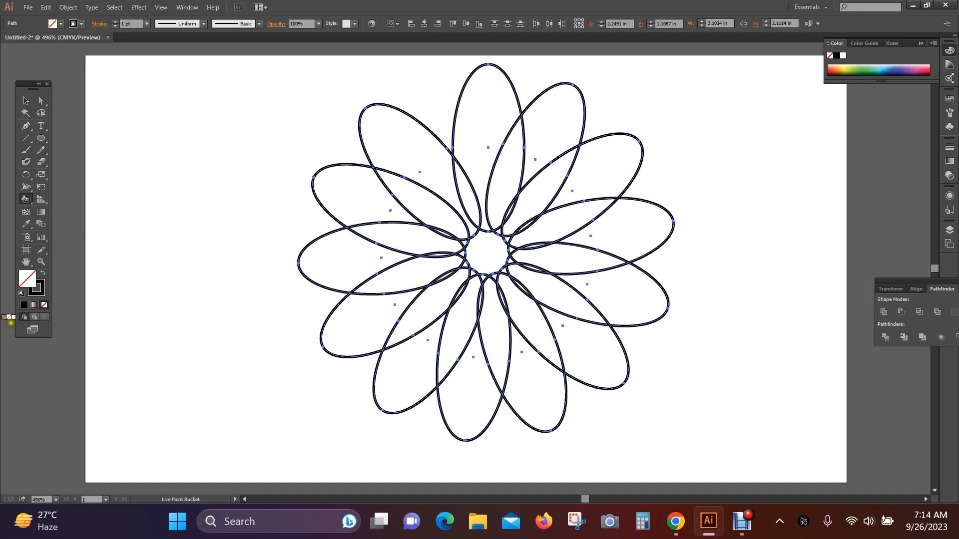
Set the fill colour to a bright blue
double_click(30, 276)
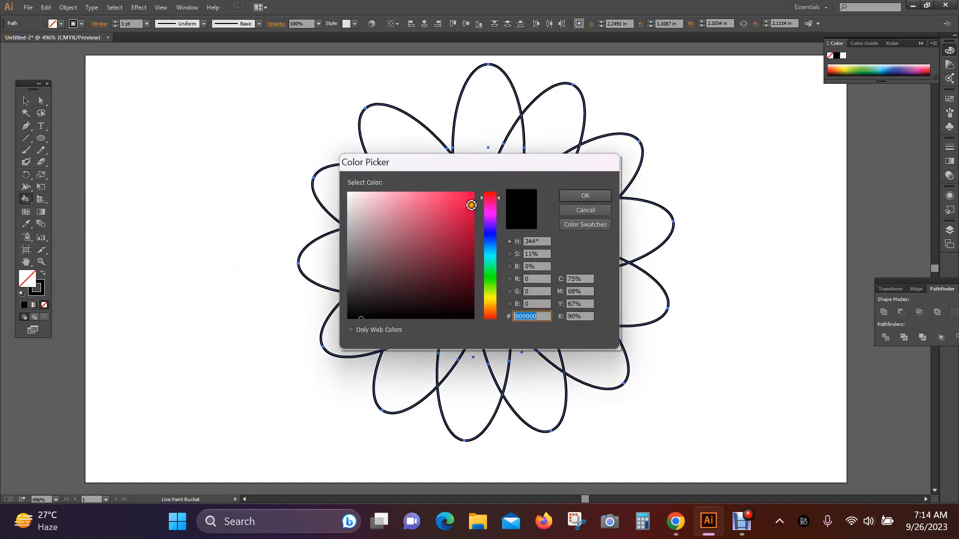
click(488, 230)
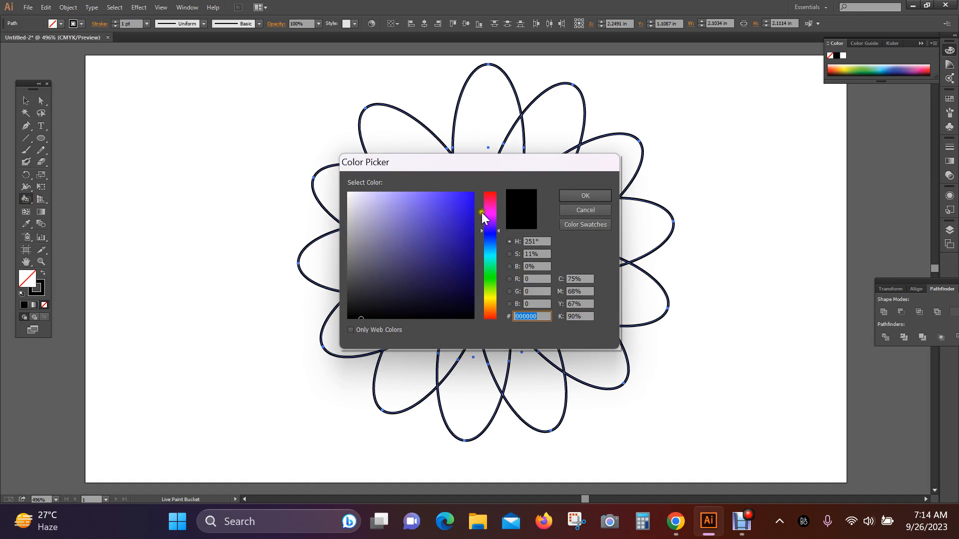
click(466, 202)
click(585, 196)
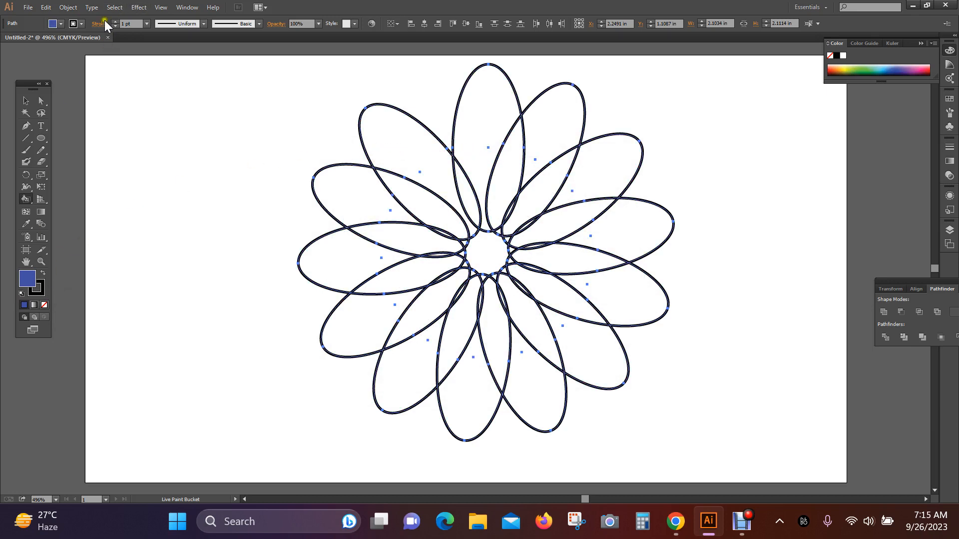
Make a Live Paint group from the selected petals
click(64, 7)
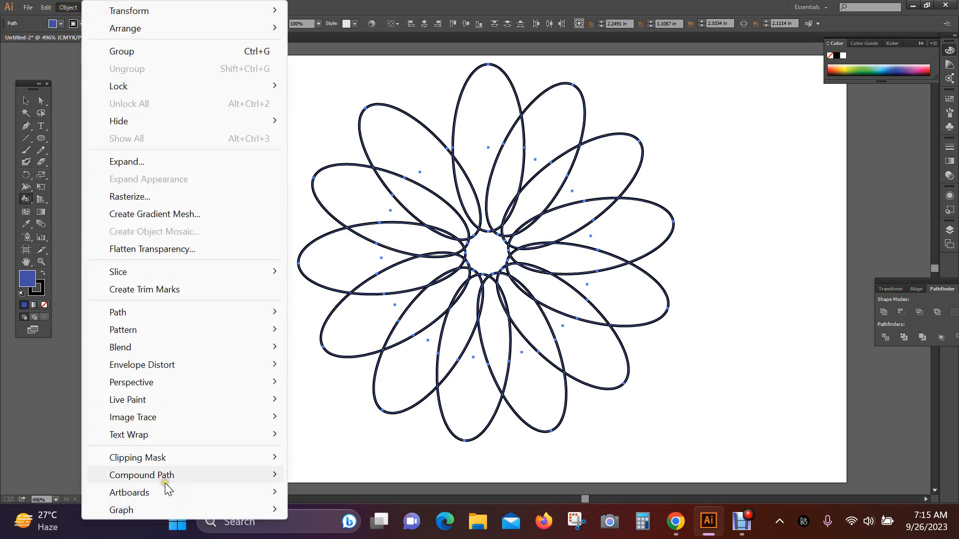
mouse_move(218, 402)
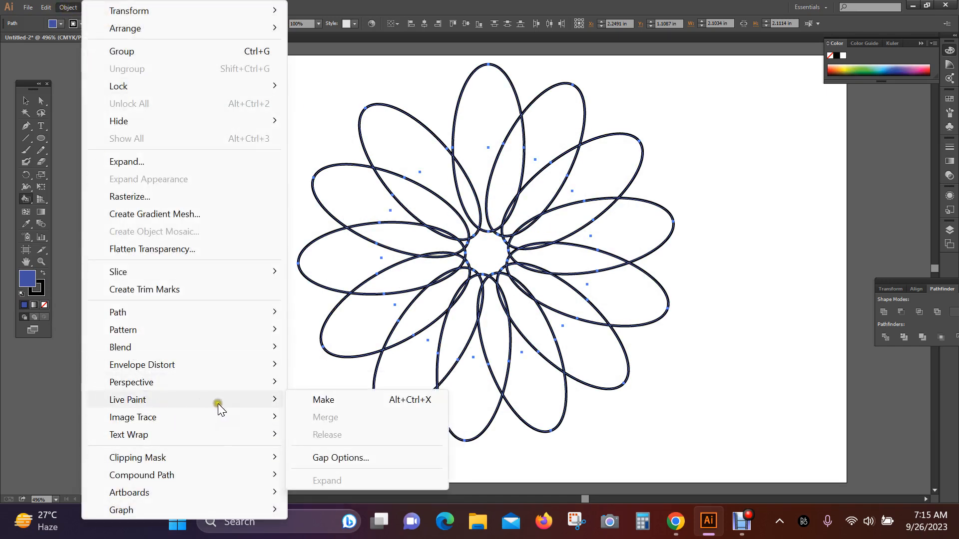
click(415, 401)
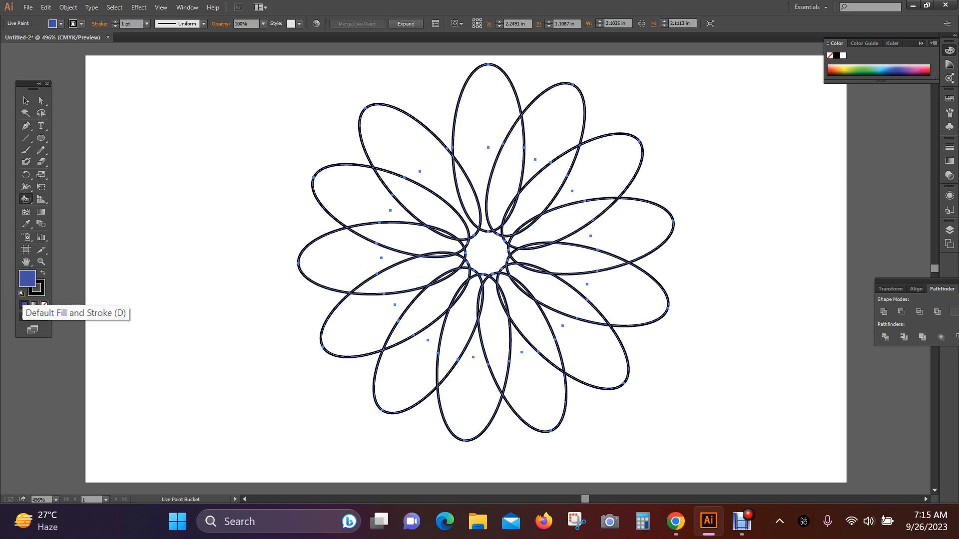
Reset the fill and stroke to their defaults and set the fill colour to green
click(21, 294)
double_click(27, 278)
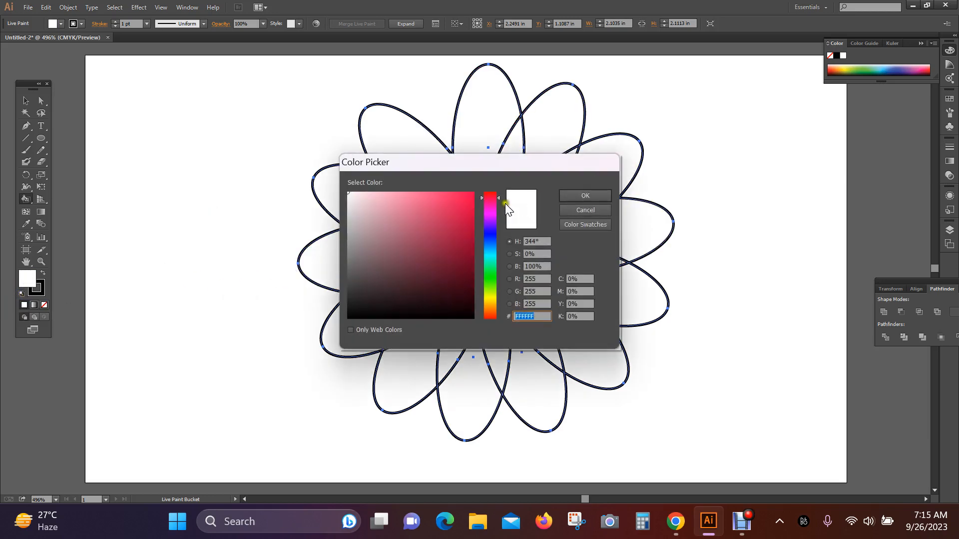
click(473, 196)
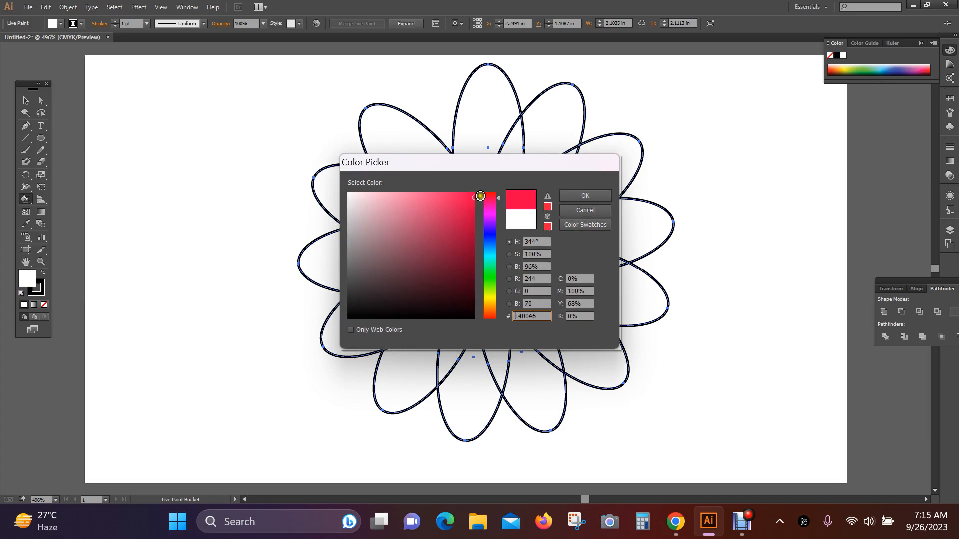
drag(480, 195, 472, 192)
click(492, 268)
mouse_move(453, 216)
mouse_down()
mouse_move(461, 210)
mouse_move(473, 223)
mouse_up()
click(585, 195)
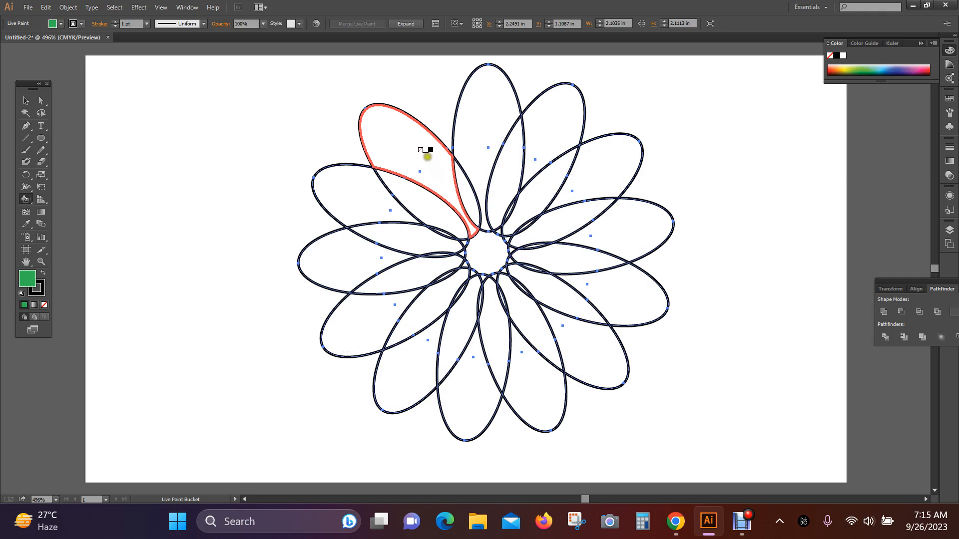
Fill the outer area of every petal around the flower with green using the Live Paint Bucket
key(Right)
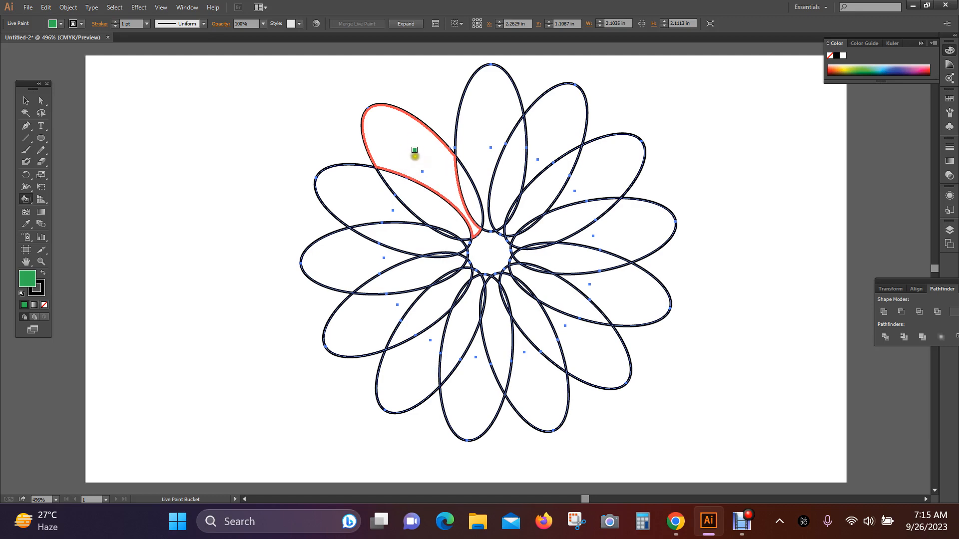
click(402, 144)
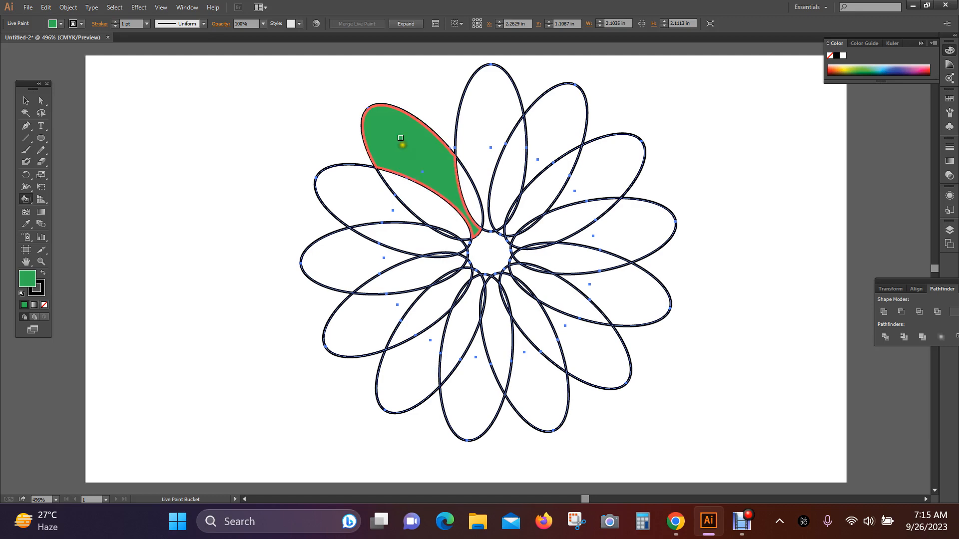
click(499, 111)
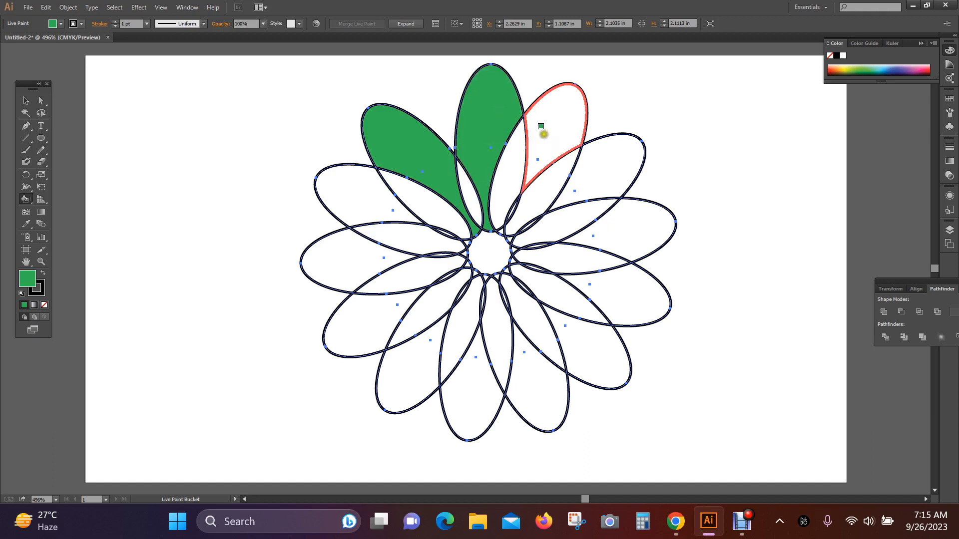
click(560, 121)
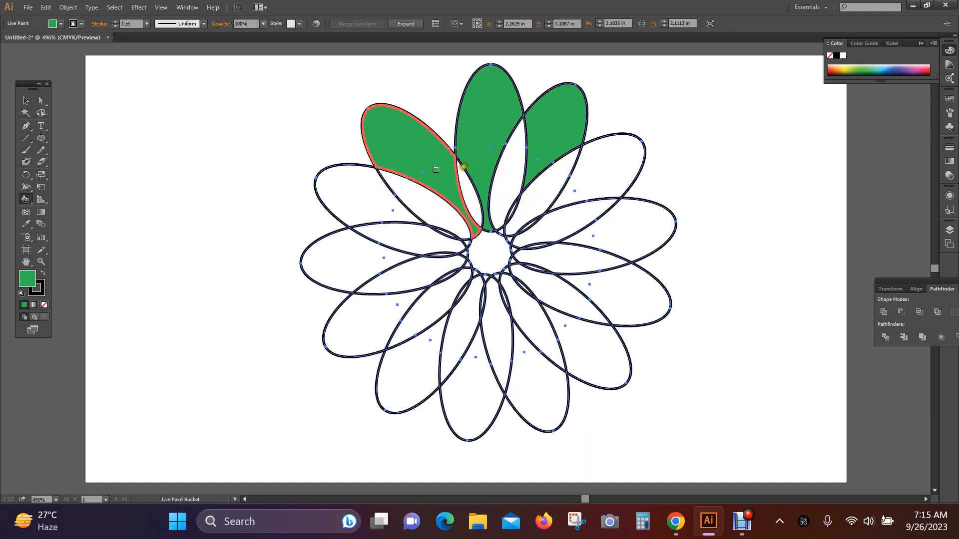
click(595, 172)
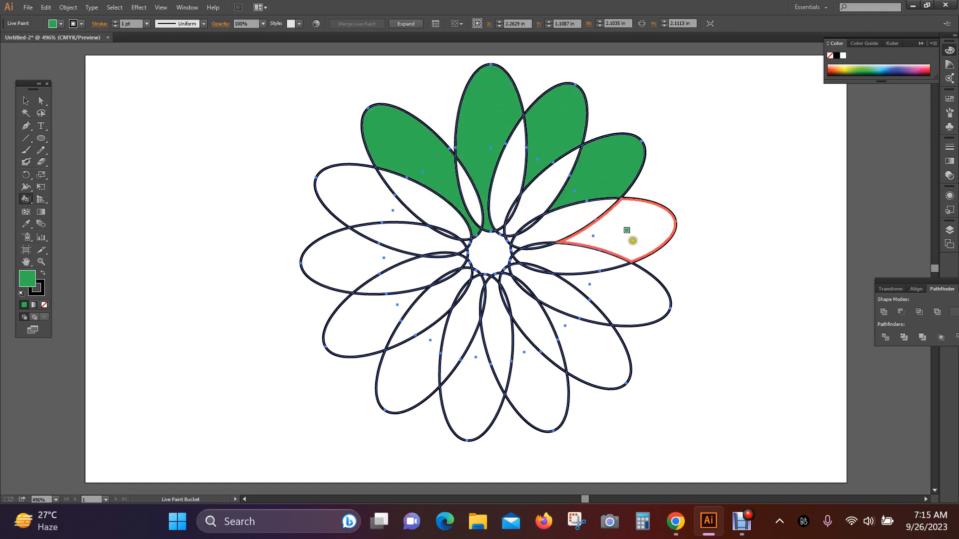
click(638, 232)
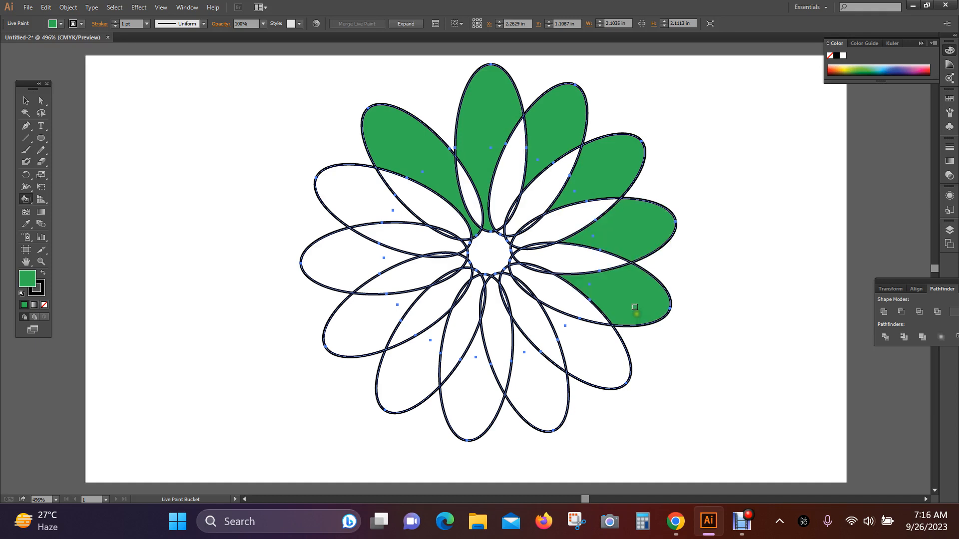
click(638, 322)
click(601, 373)
click(544, 409)
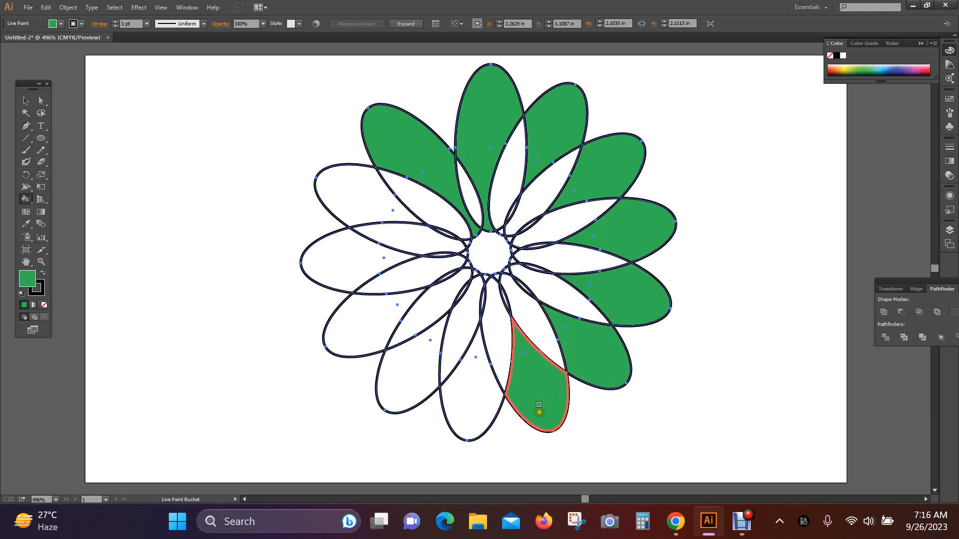
click(463, 416)
click(391, 385)
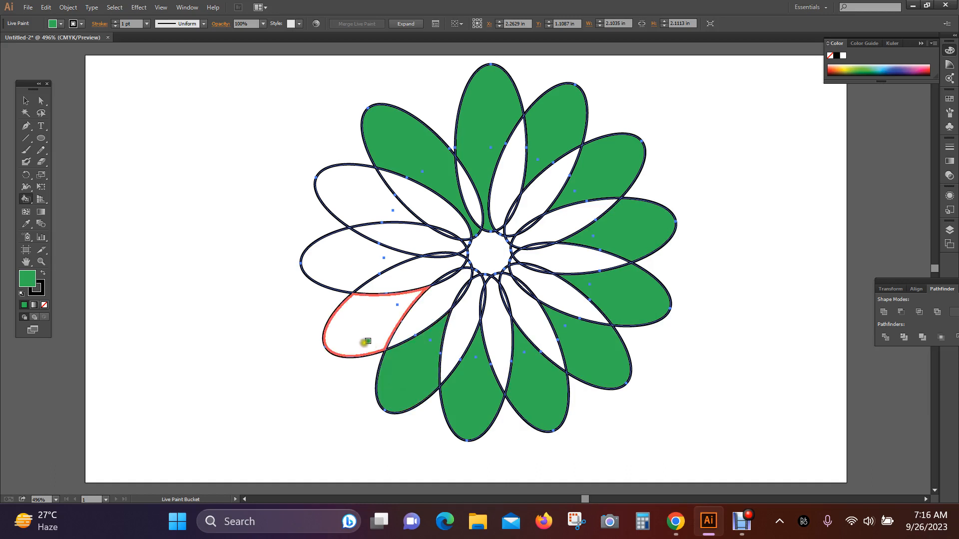
click(362, 337)
click(349, 256)
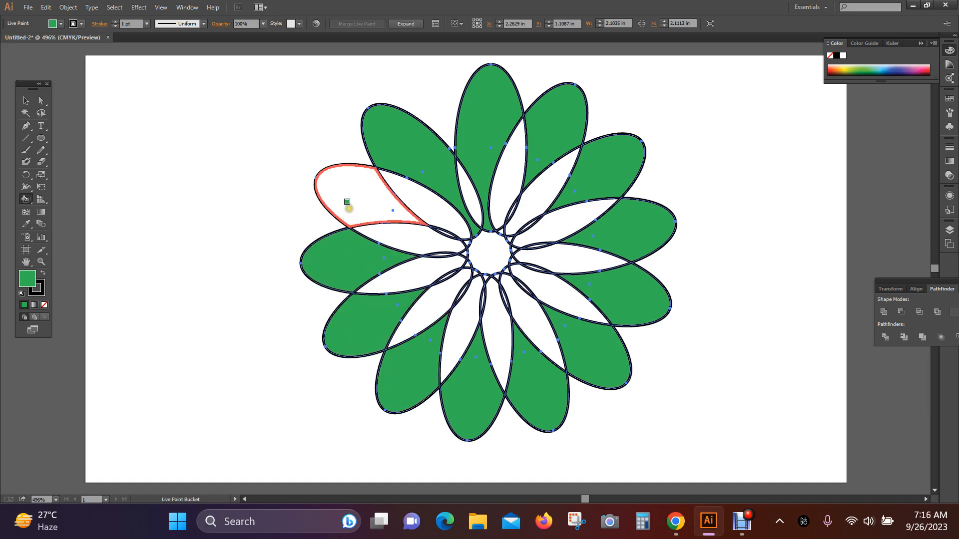
click(347, 205)
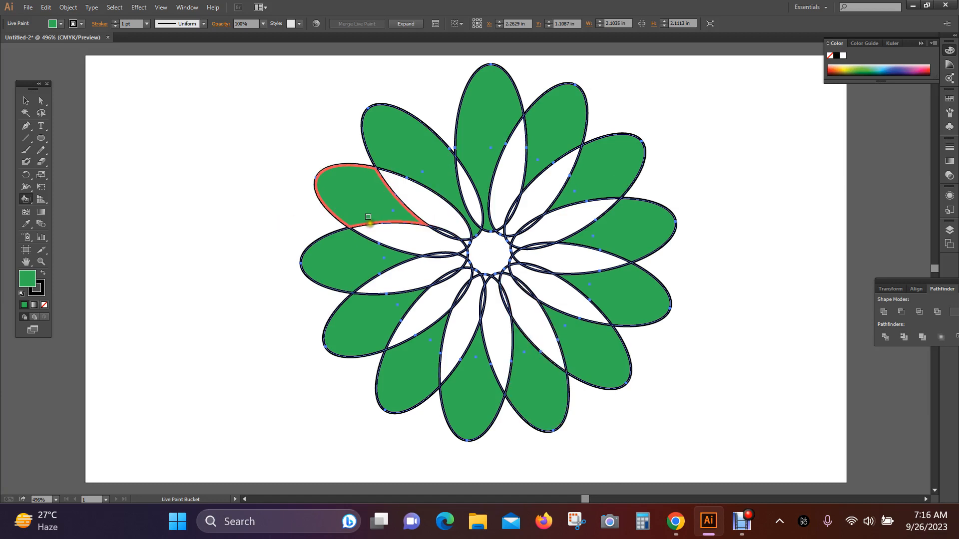
Set the fill colour to the bright magenta pink FF00CF
key(Right)
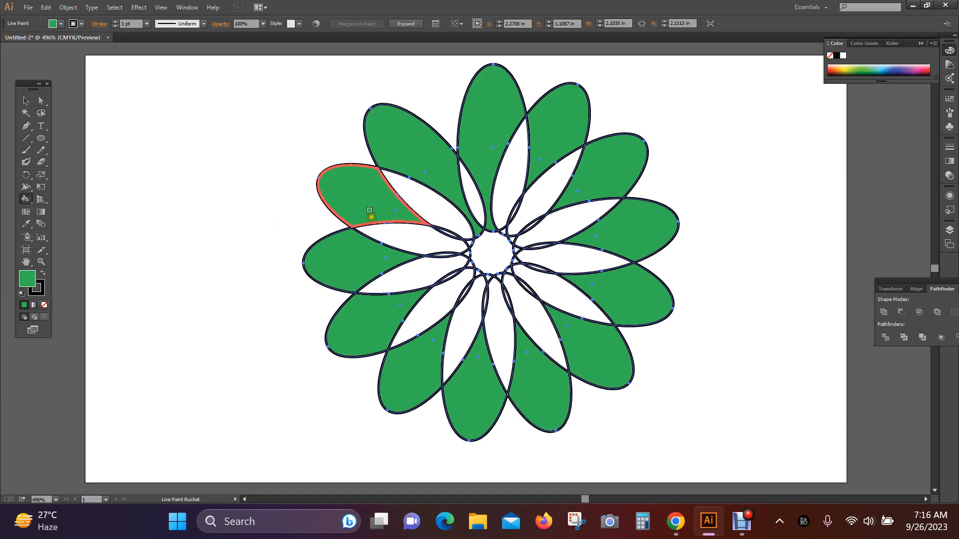
double_click(25, 278)
drag(493, 202, 491, 197)
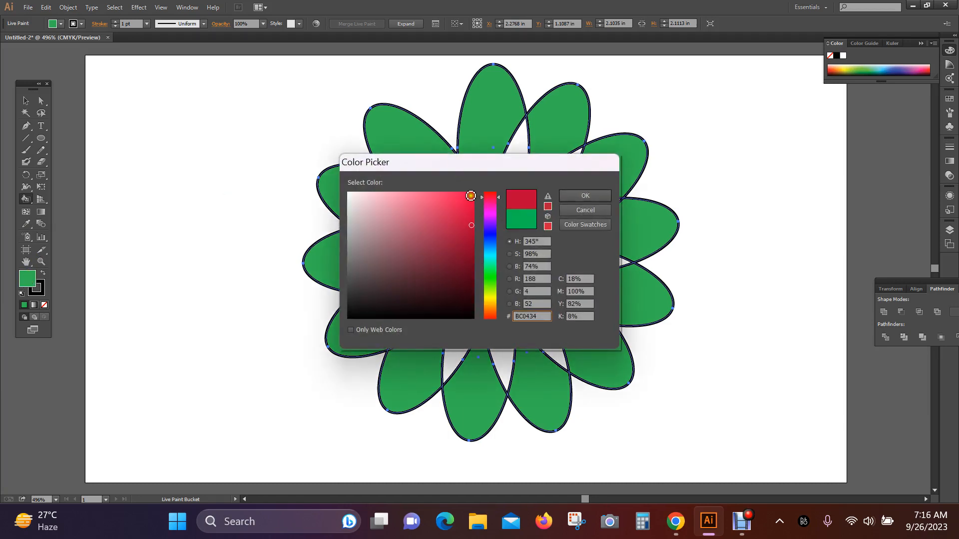
click(470, 196)
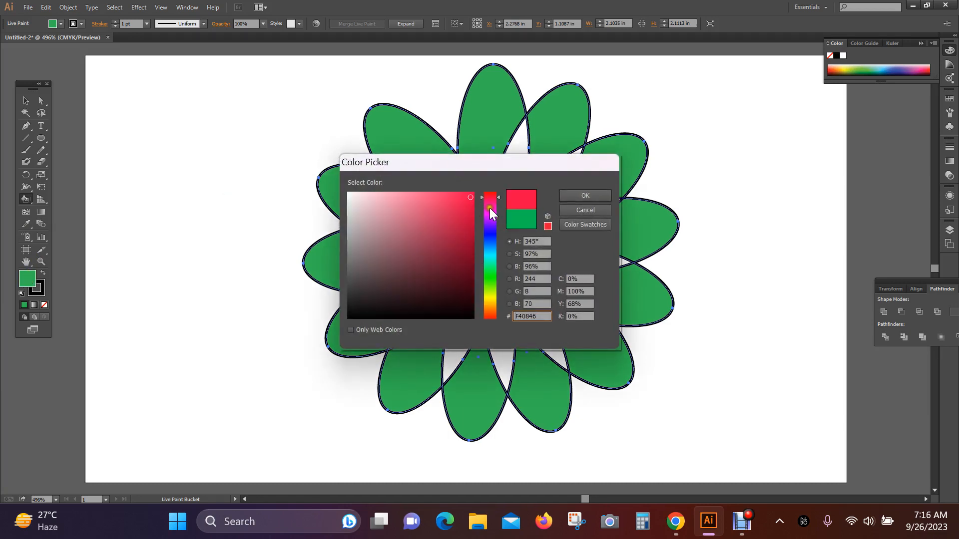
click(490, 209)
drag(470, 200, 476, 189)
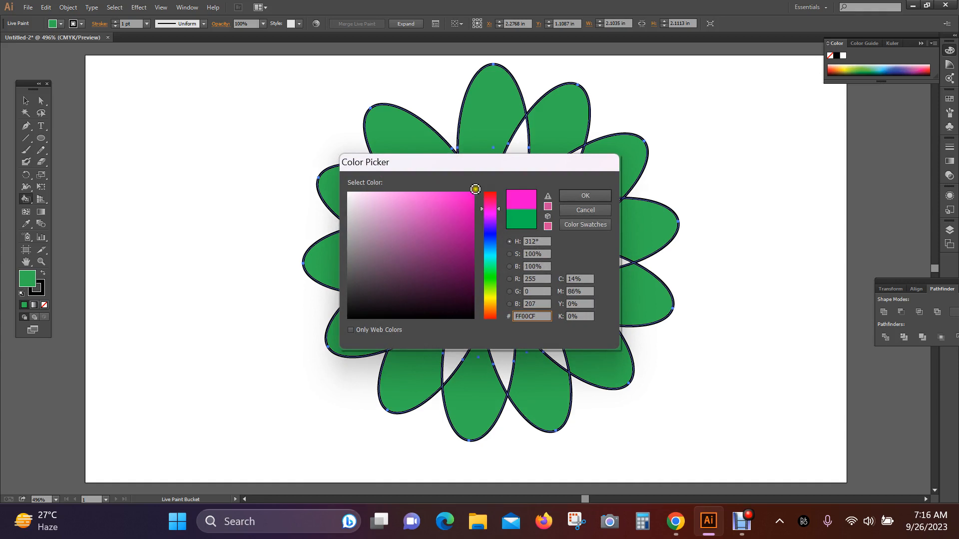
click(584, 196)
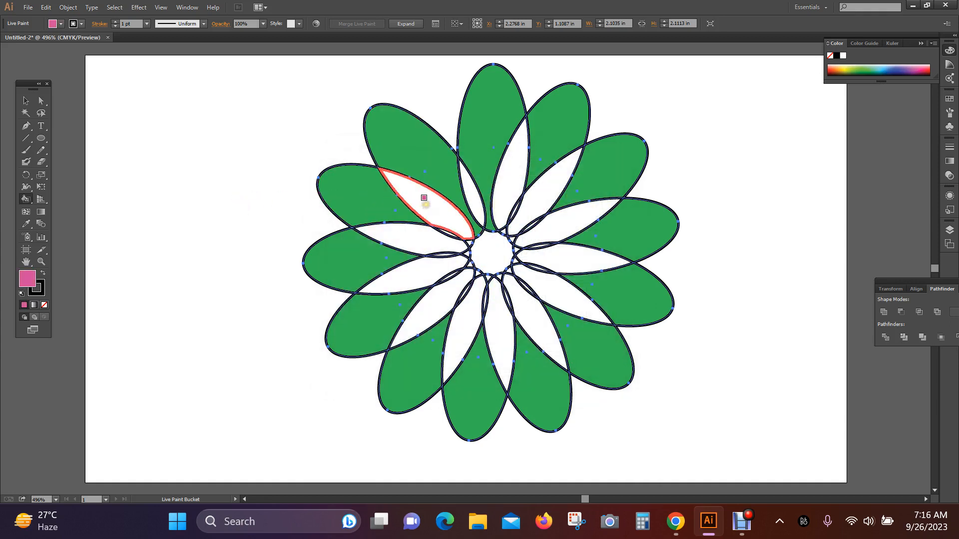
Fill all the large overlap areas between neighbouring petals with pink using the Live Paint Bucket
click(429, 199)
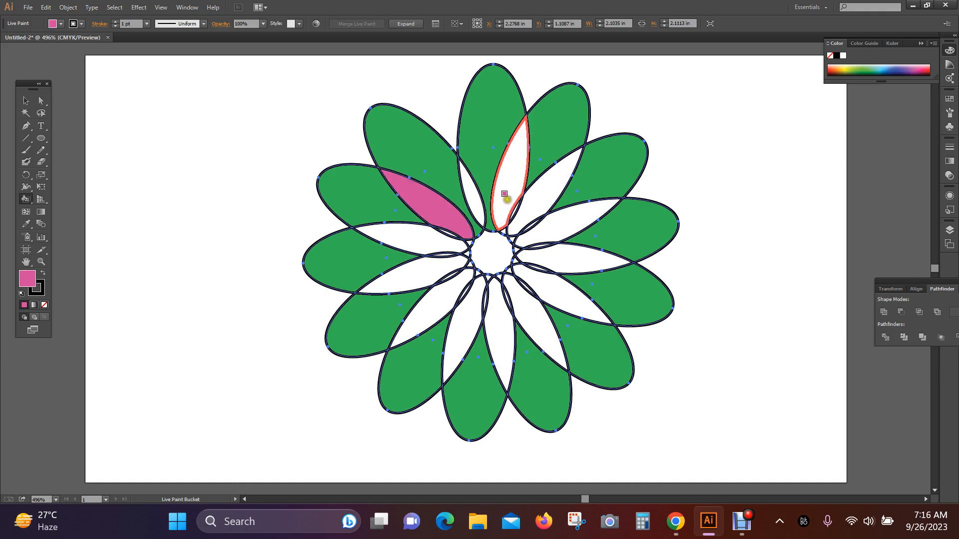
click(506, 197)
click(549, 197)
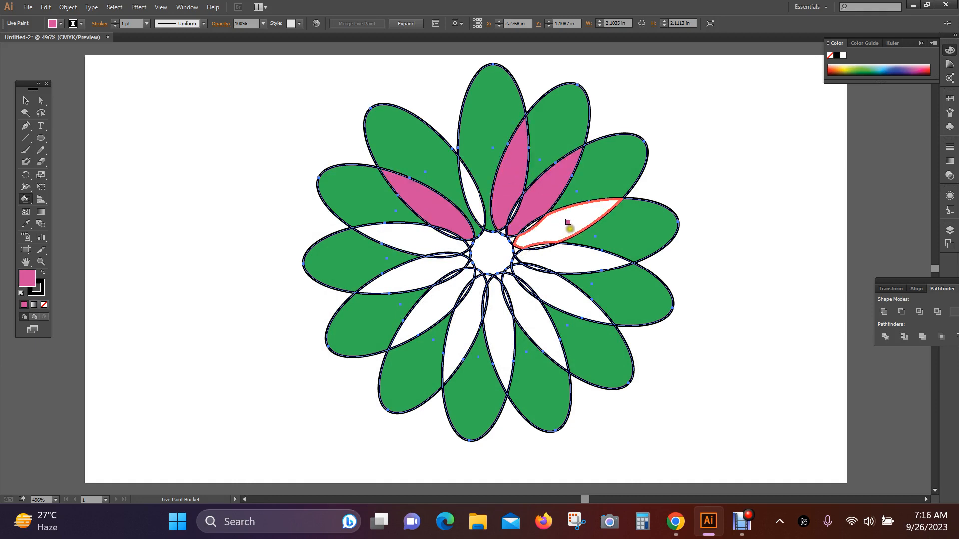
click(568, 224)
click(570, 268)
click(567, 298)
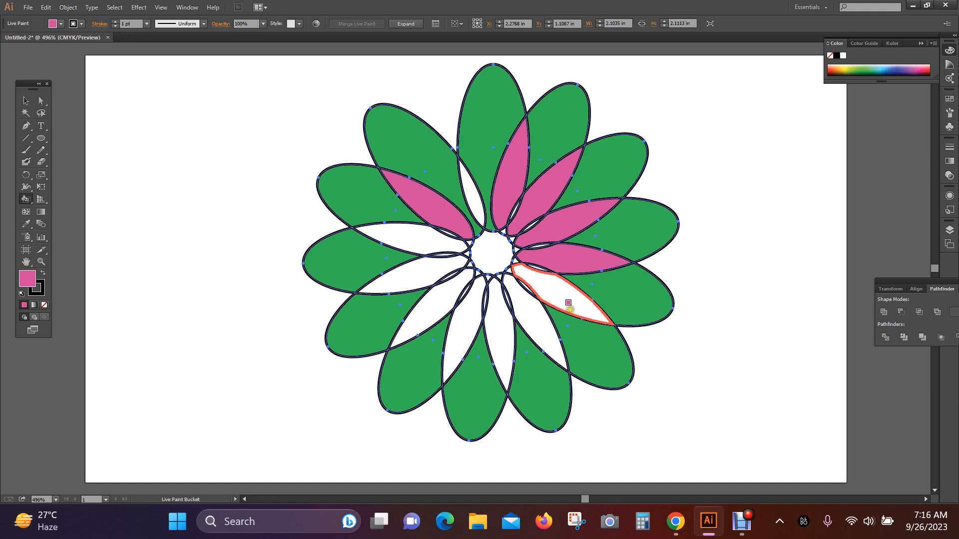
click(535, 331)
click(501, 344)
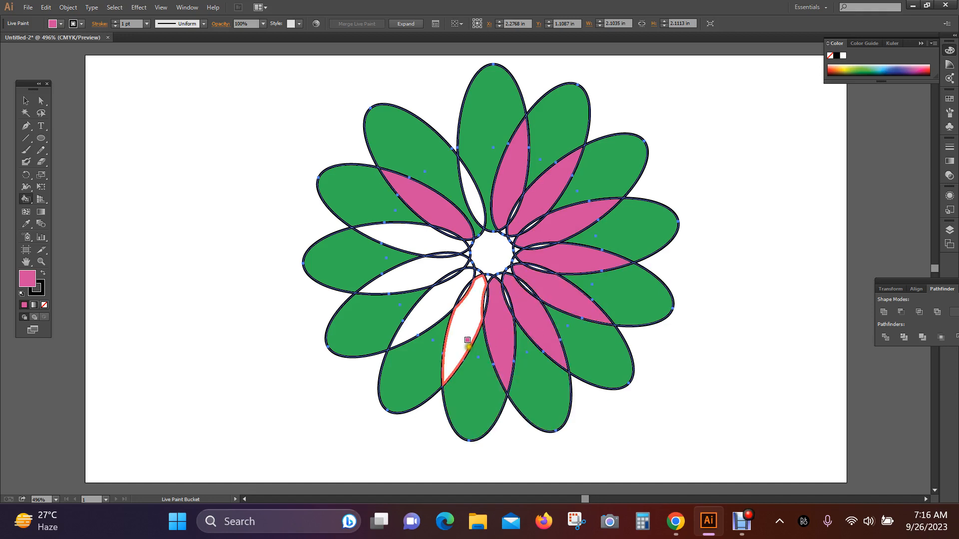
click(462, 334)
click(427, 316)
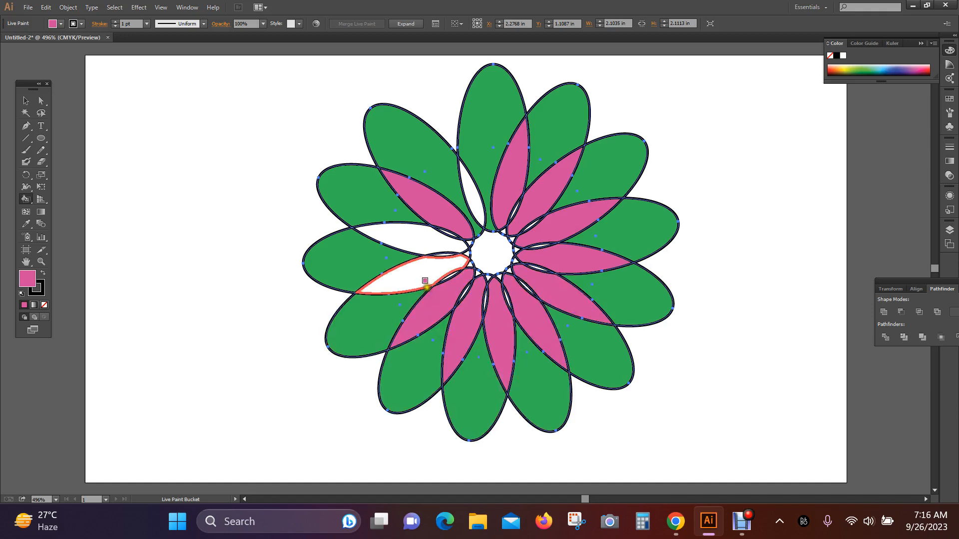
click(422, 276)
click(421, 243)
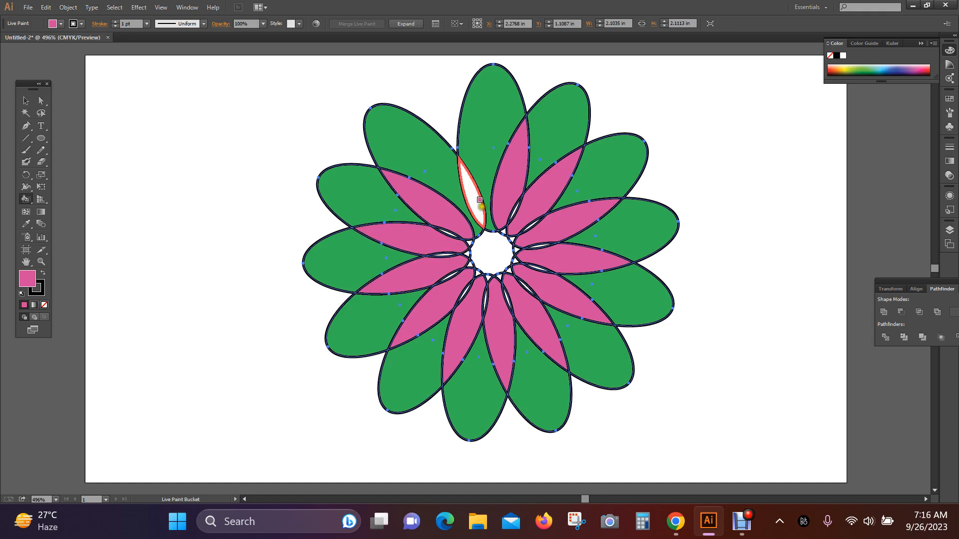
click(475, 198)
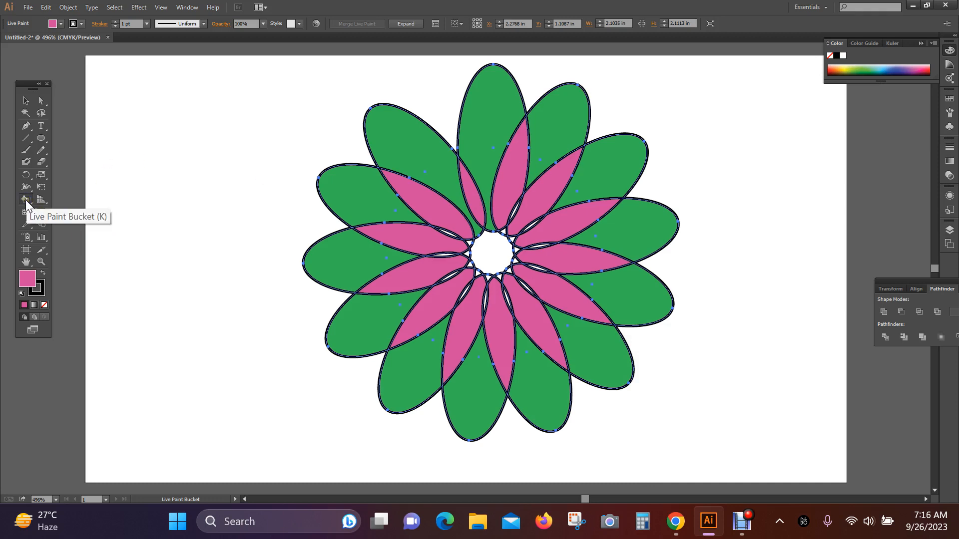
Select the outer edge of the upper-left petal with Live Paint Selection and return to the Live Paint Bucket
mouse_move(25, 199)
mouse_down()
mouse_move(48, 228)
mouse_move(116, 230)
mouse_move(119, 221)
mouse_up()
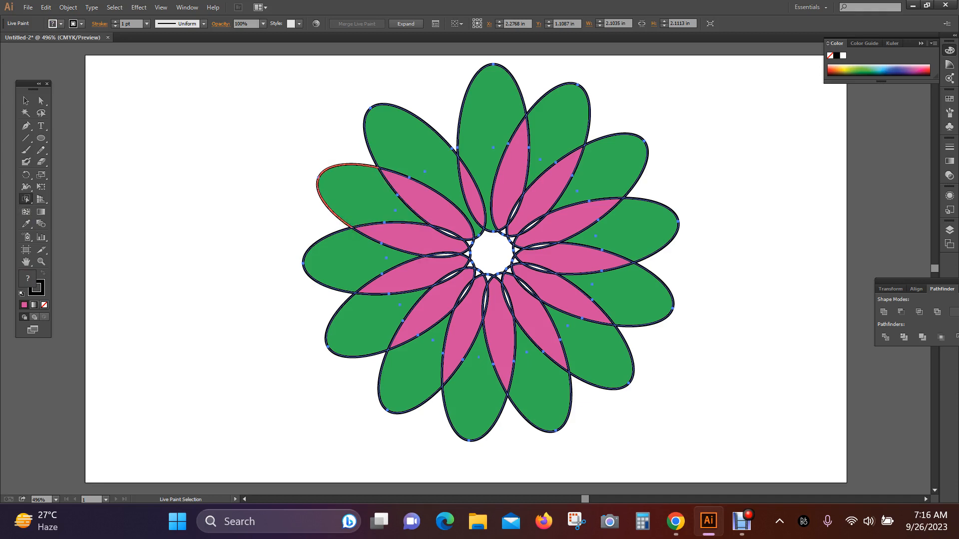
click(318, 178)
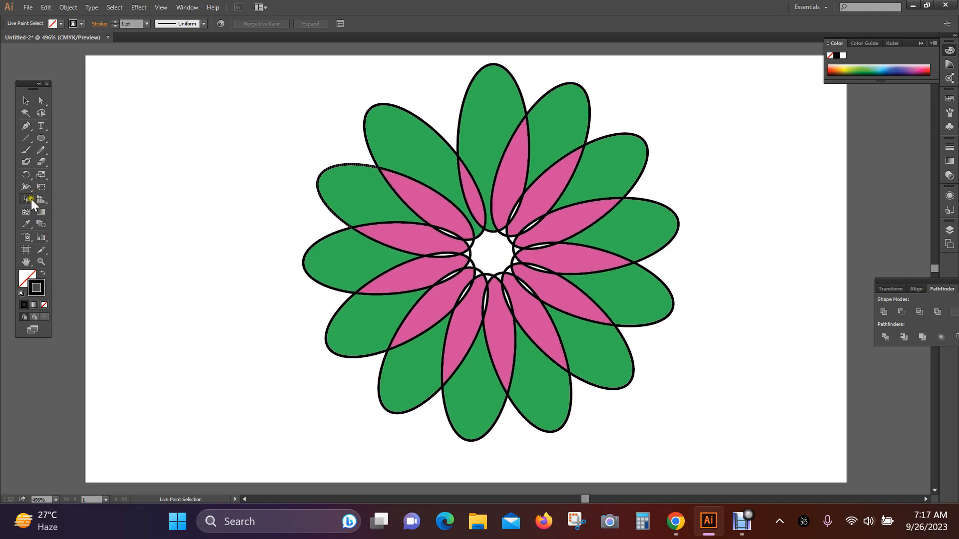
mouse_move(26, 199)
mouse_down()
mouse_move(74, 197)
mouse_move(88, 211)
mouse_up()
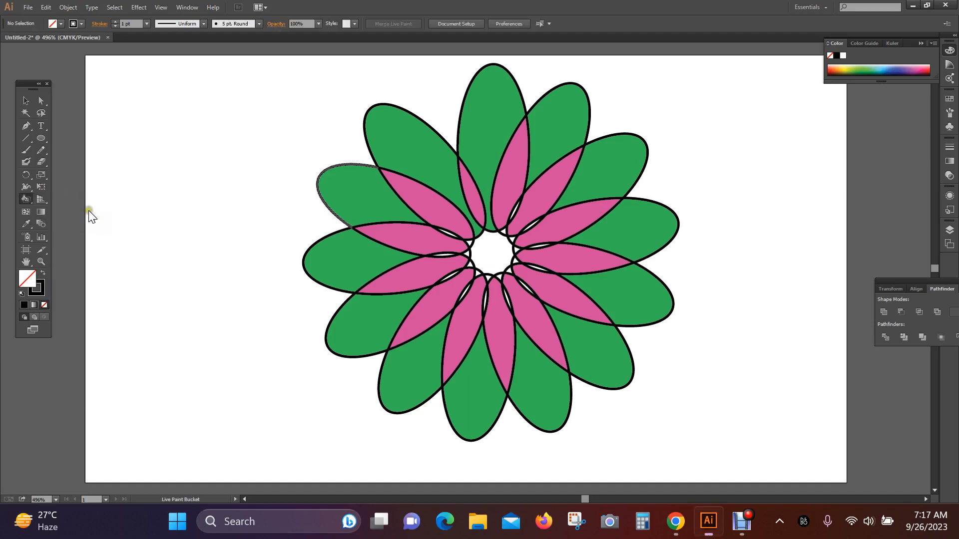
Set the stroke colour to the yellow D6E510
double_click(33, 283)
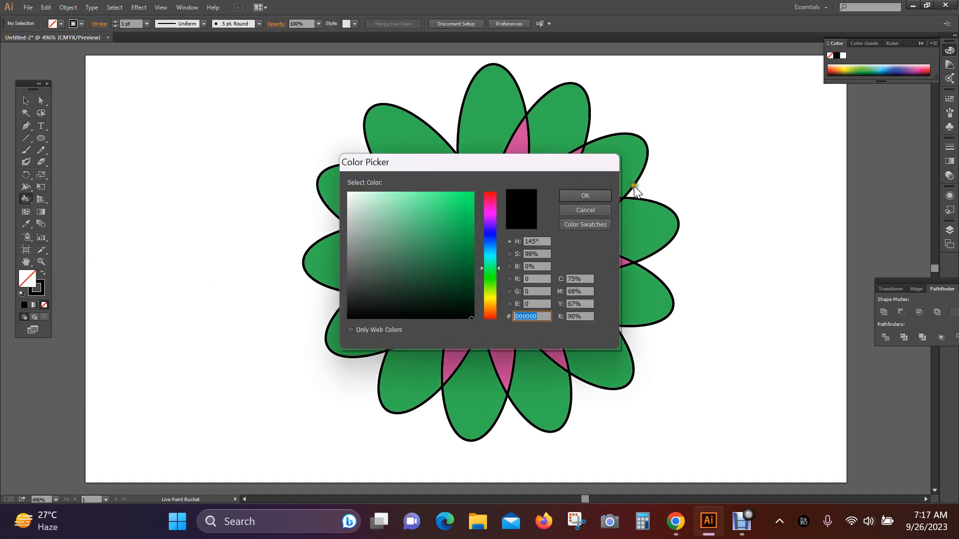
click(597, 210)
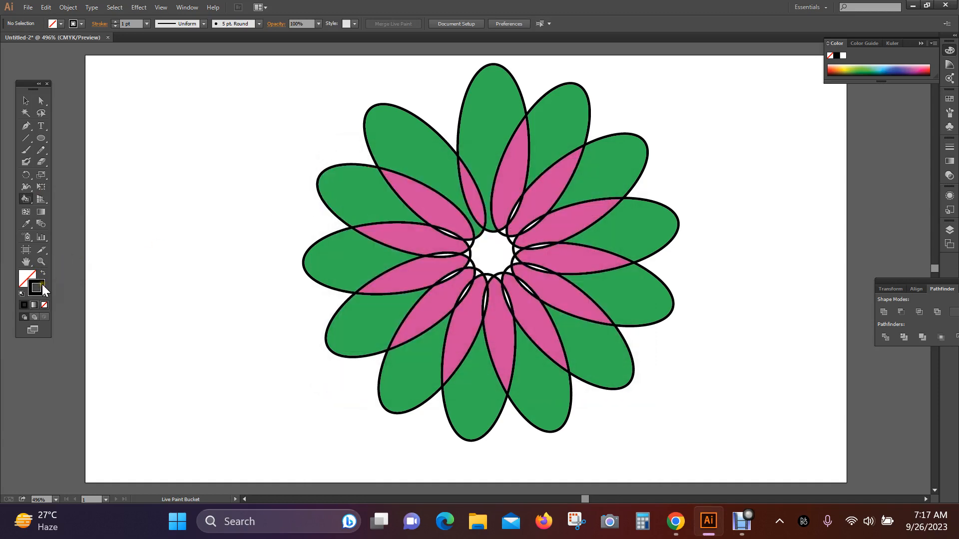
double_click(42, 285)
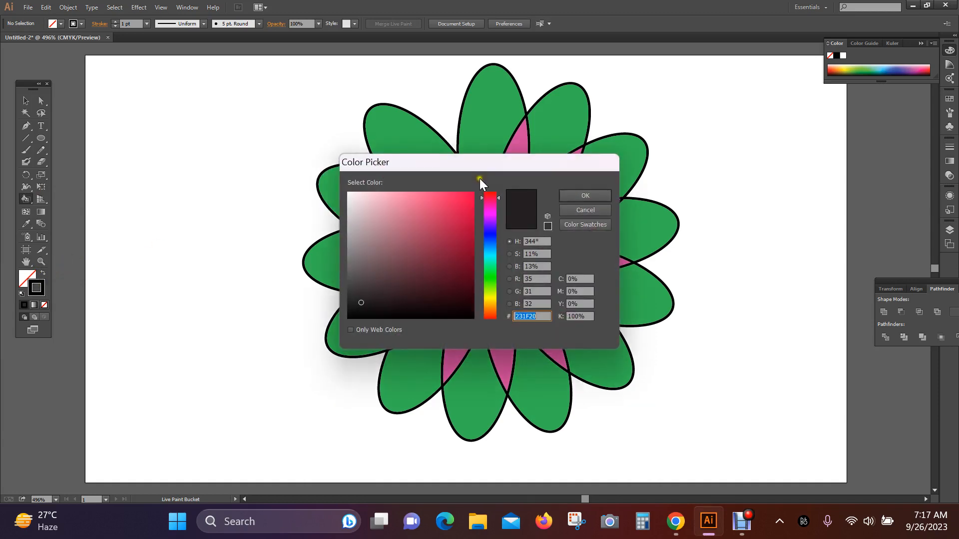
click(491, 297)
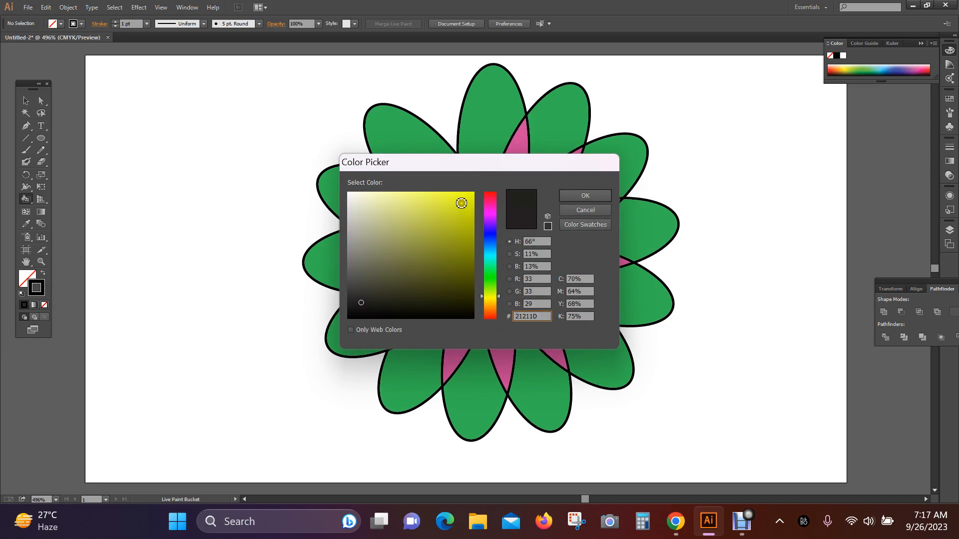
click(465, 207)
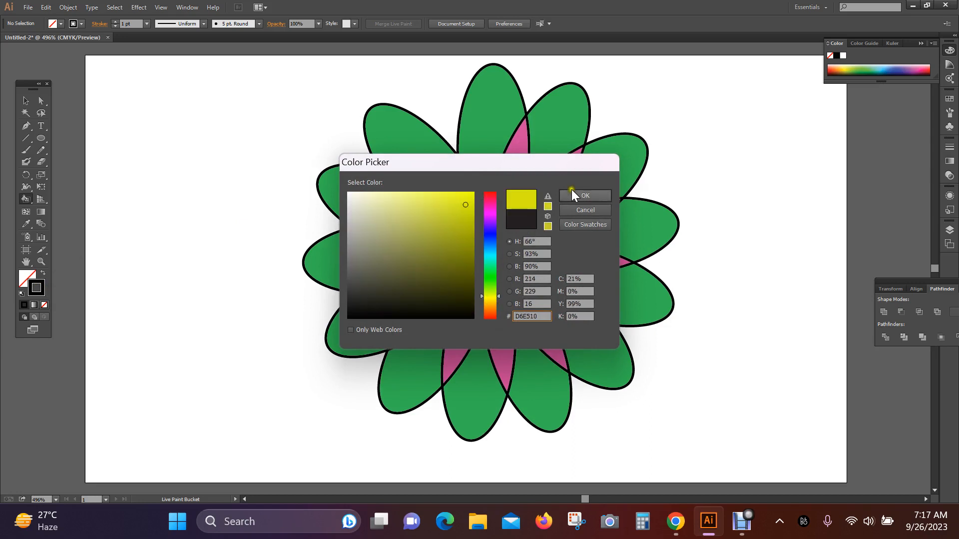
click(598, 192)
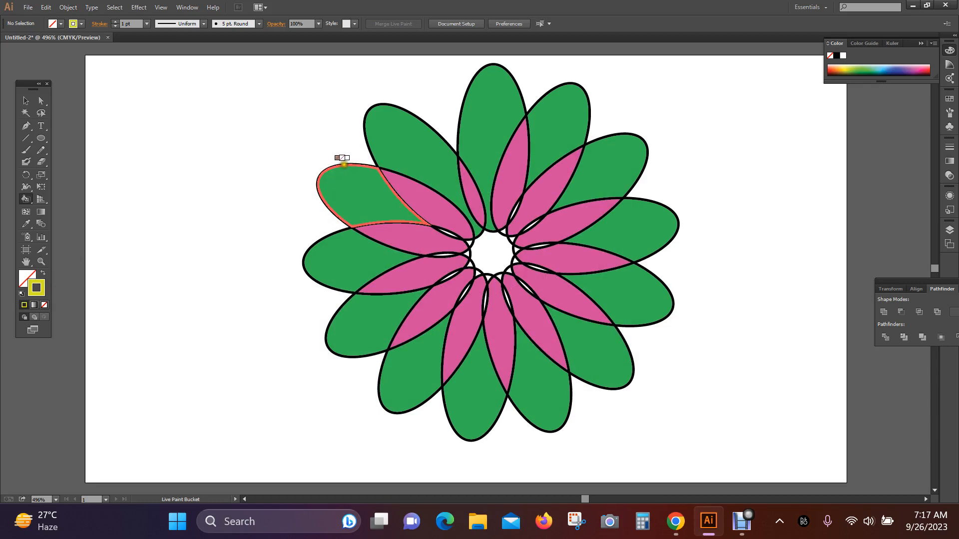
Try to paint the outer edge of the upper-left petal yellow and undo the attempt
click(346, 166)
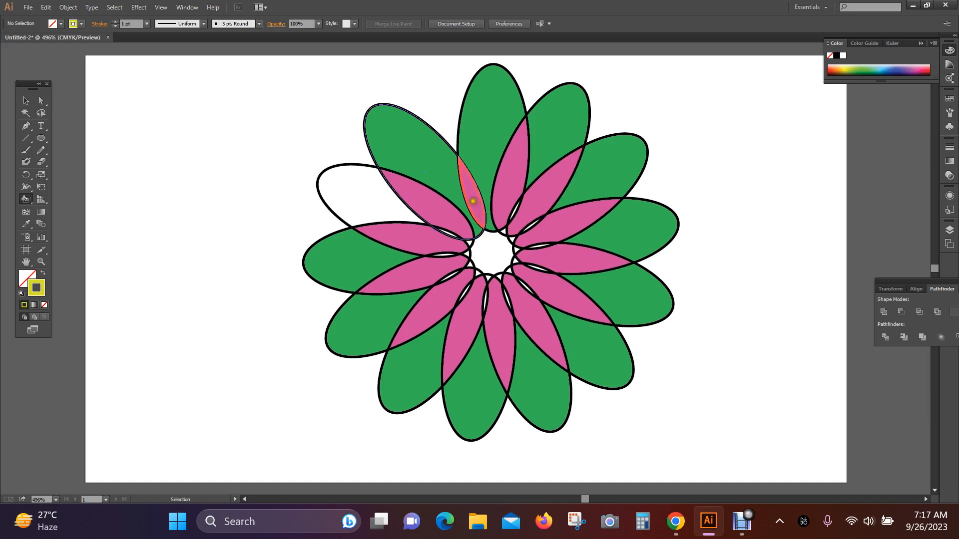
key(ctrl+z)
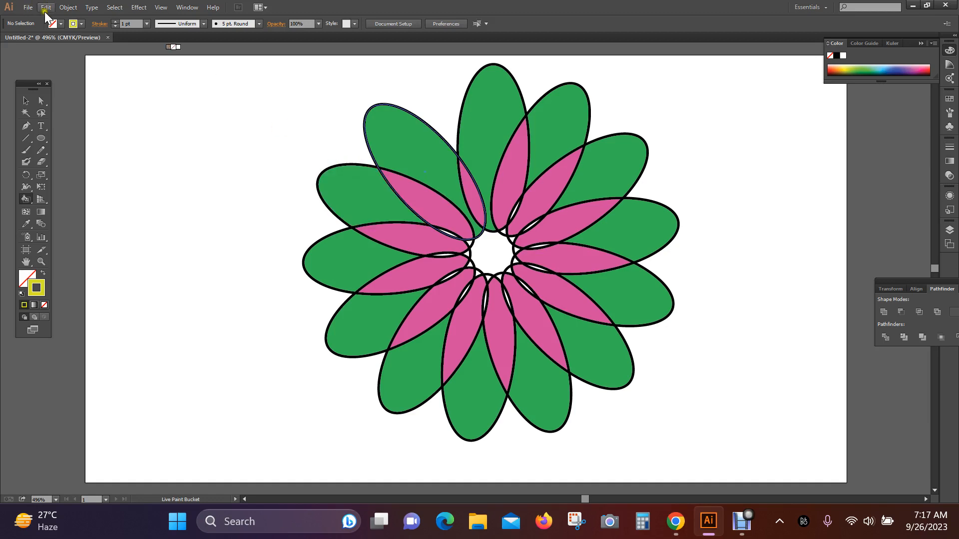
click(68, 8)
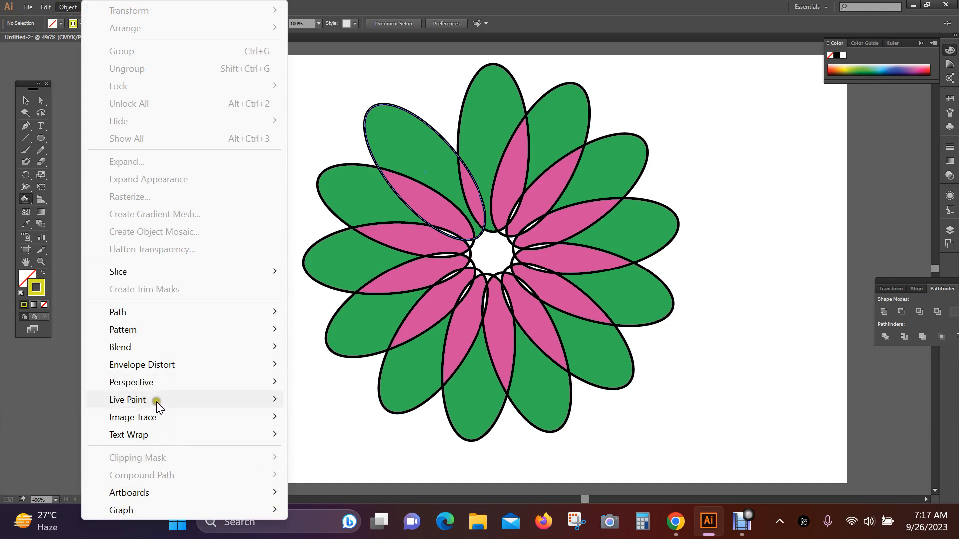
mouse_move(225, 403)
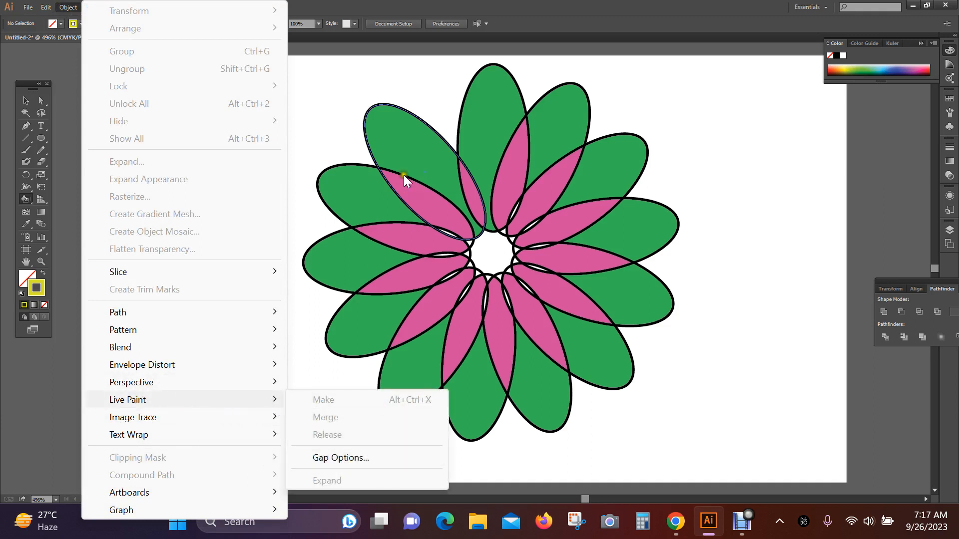
click(410, 4)
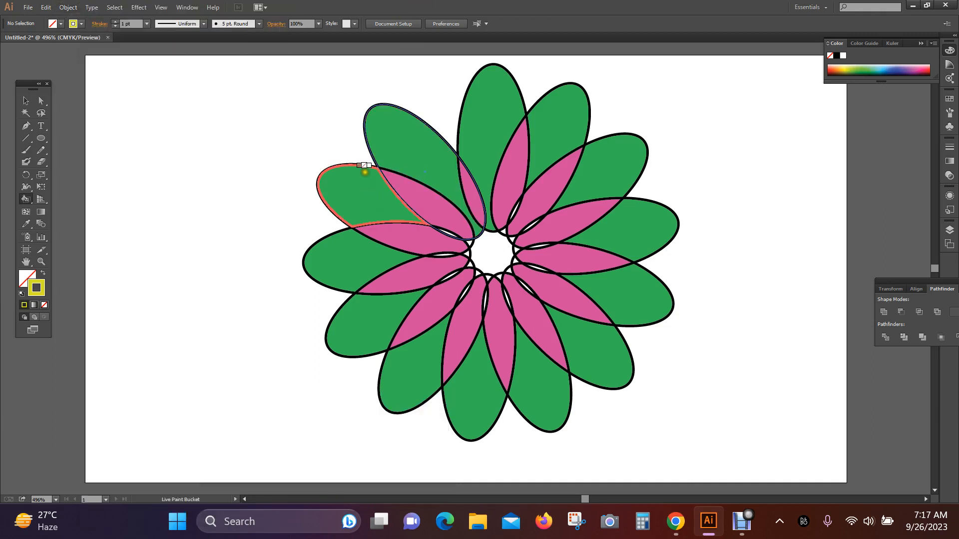
Set the fill colour to a bright red with hue 354° and full saturation and brightness
key(Right)
double_click(24, 275)
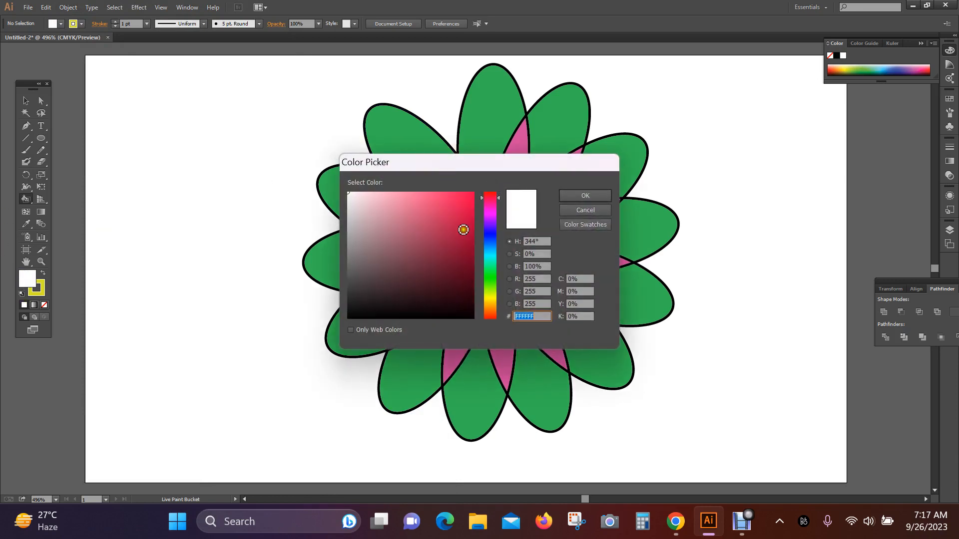
drag(462, 210, 479, 190)
click(575, 195)
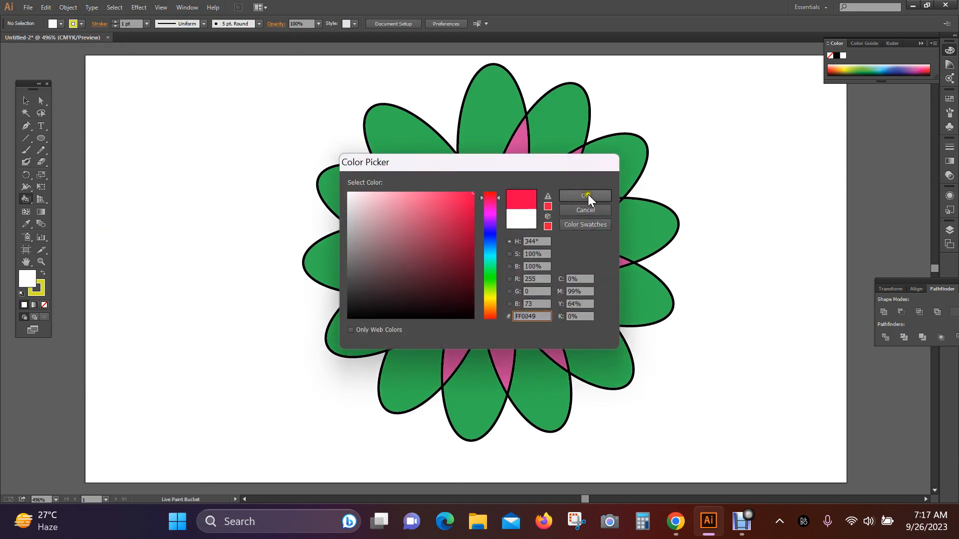
click(489, 234)
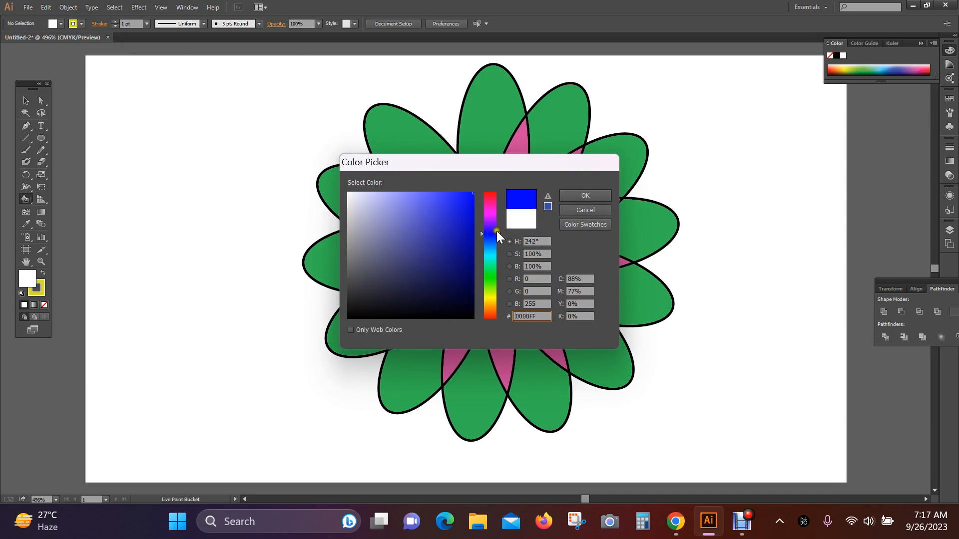
click(493, 195)
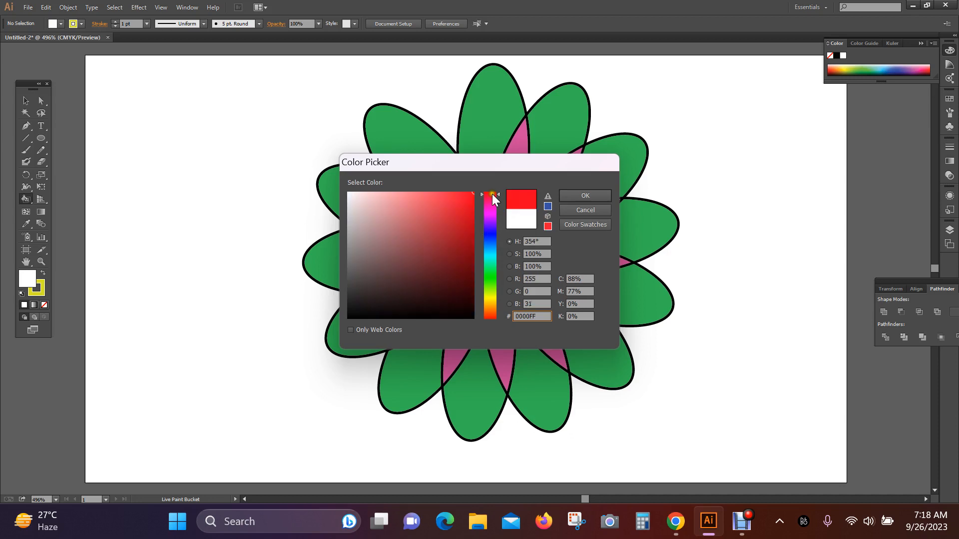
click(592, 194)
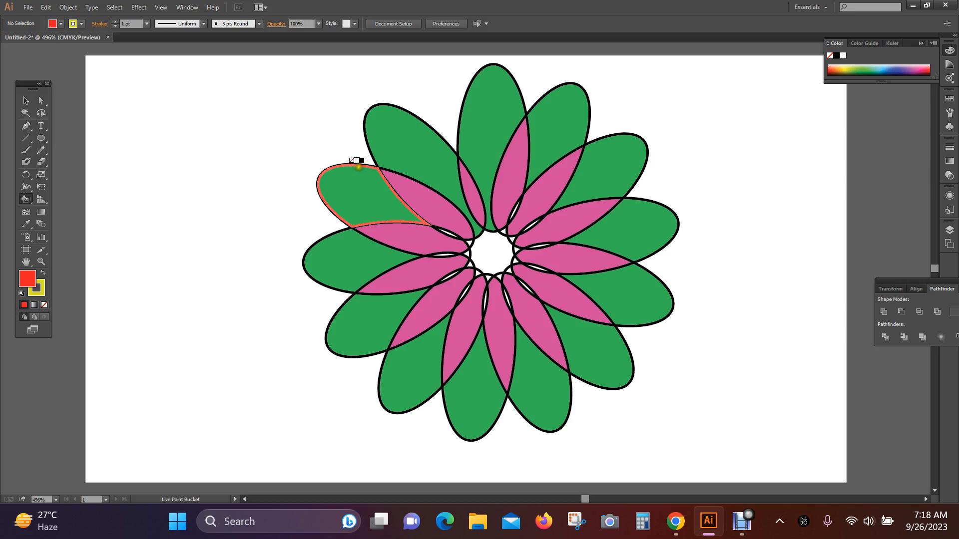
Select the outer edge of the second petal counterclockwise from the top with Live Paint Selection and set its stroke to bright pinkish red
mouse_move(28, 197)
mouse_down()
mouse_move(82, 202)
mouse_move(93, 221)
mouse_move(116, 224)
mouse_up()
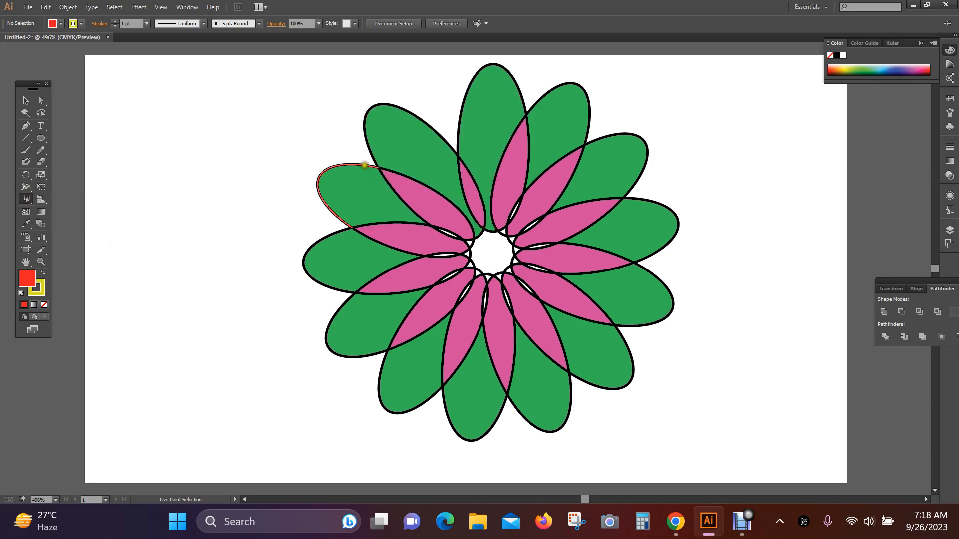
click(366, 165)
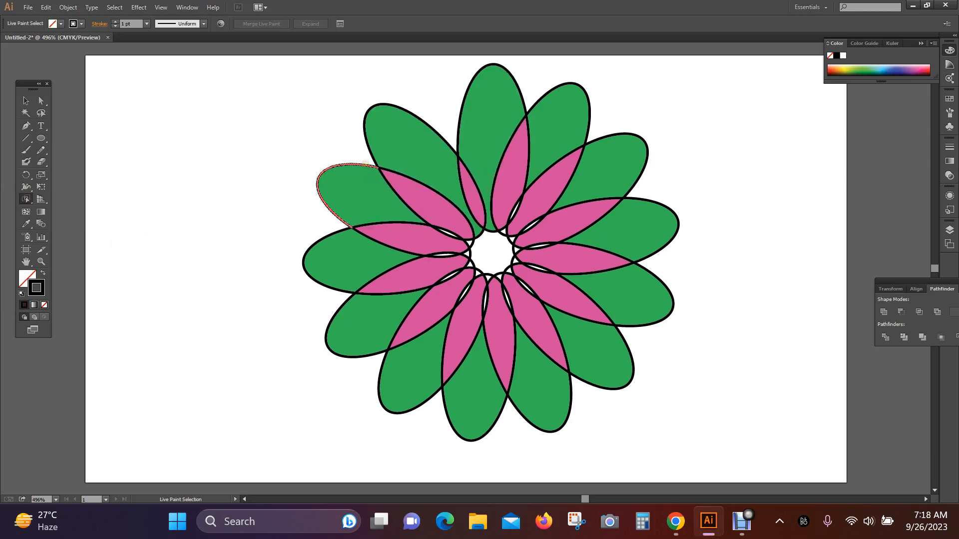
double_click(43, 284)
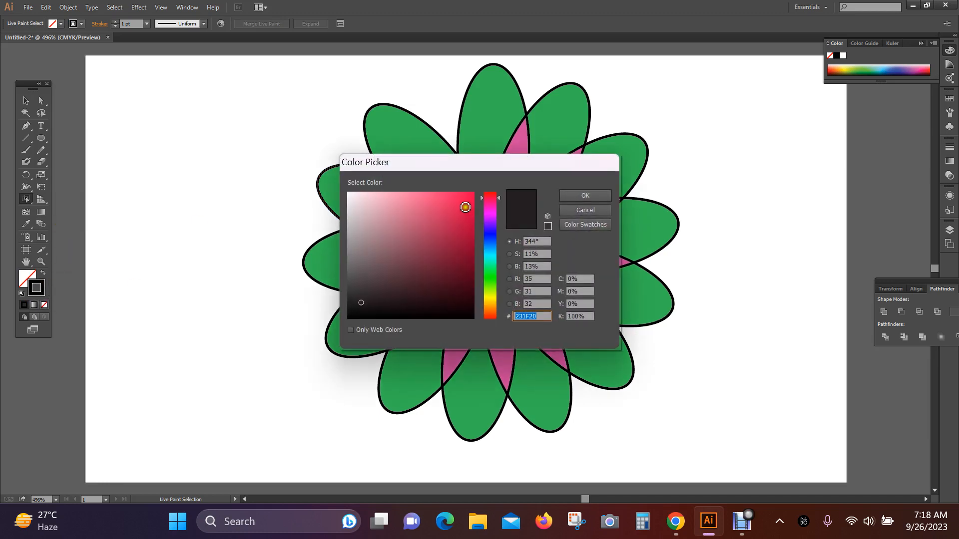
drag(465, 207, 474, 196)
click(584, 196)
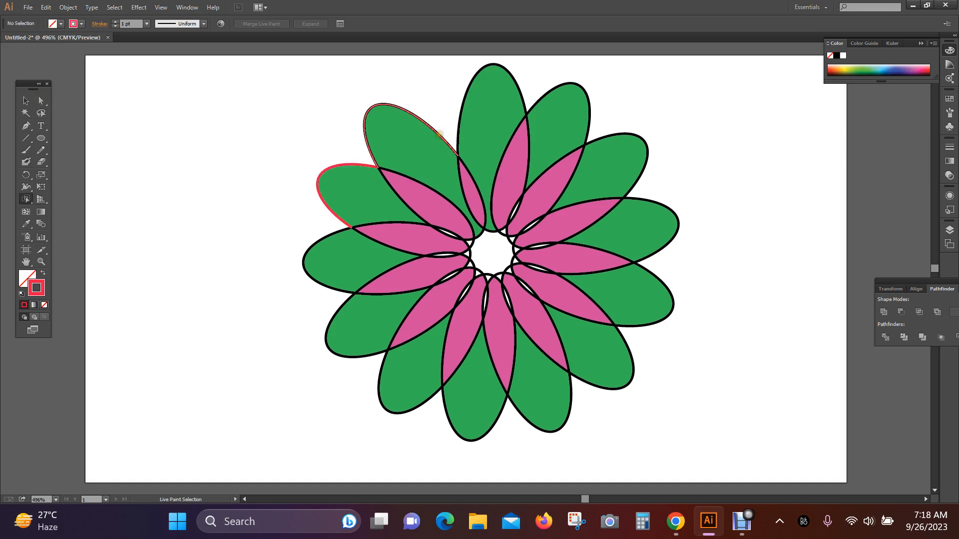
Recolour the outer edges of the upper-left petal and the top petal with the red stroke FF0049, one after the other
click(440, 132)
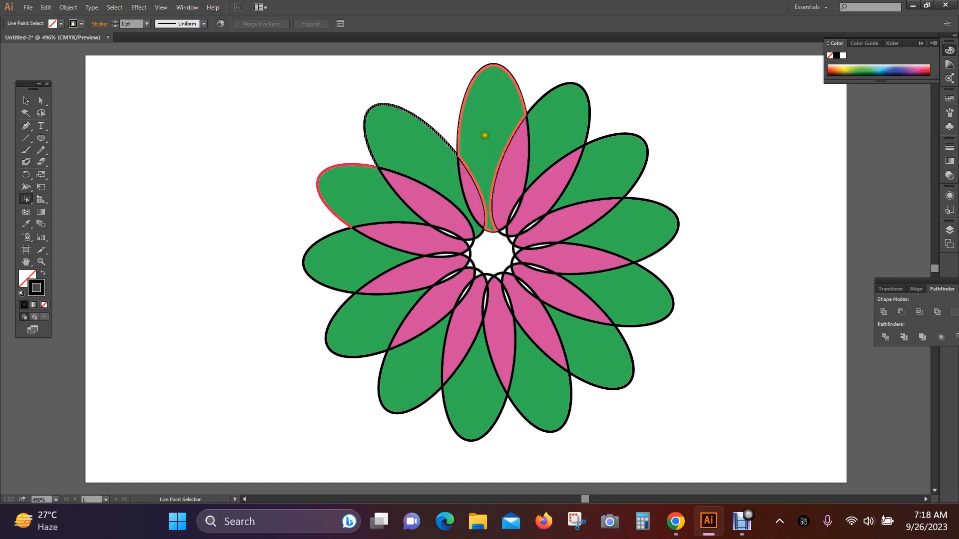
double_click(44, 283)
drag(433, 241, 487, 191)
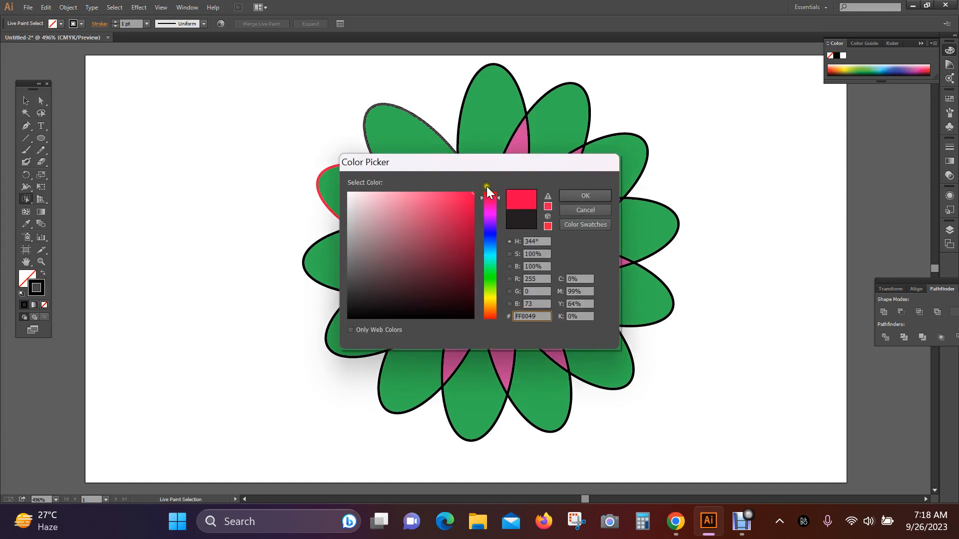
click(608, 194)
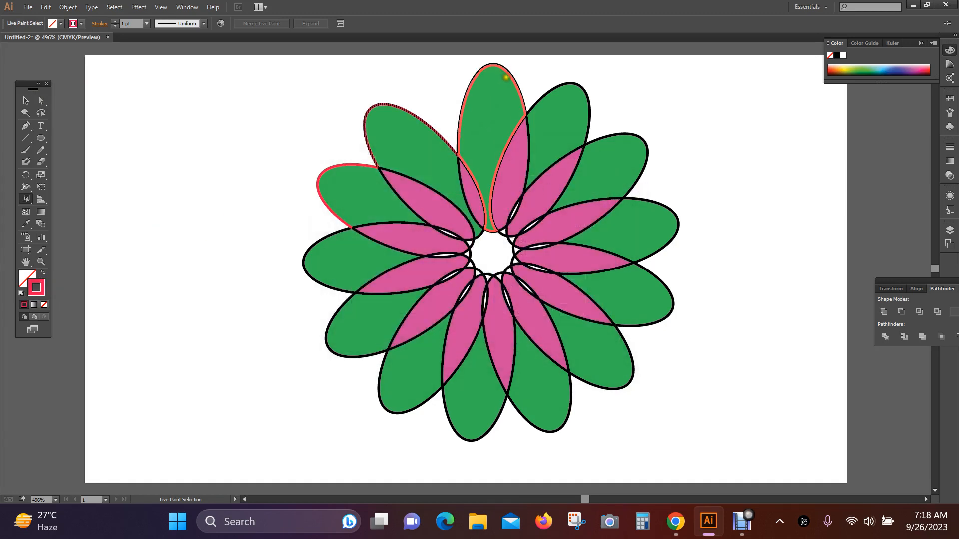
click(513, 75)
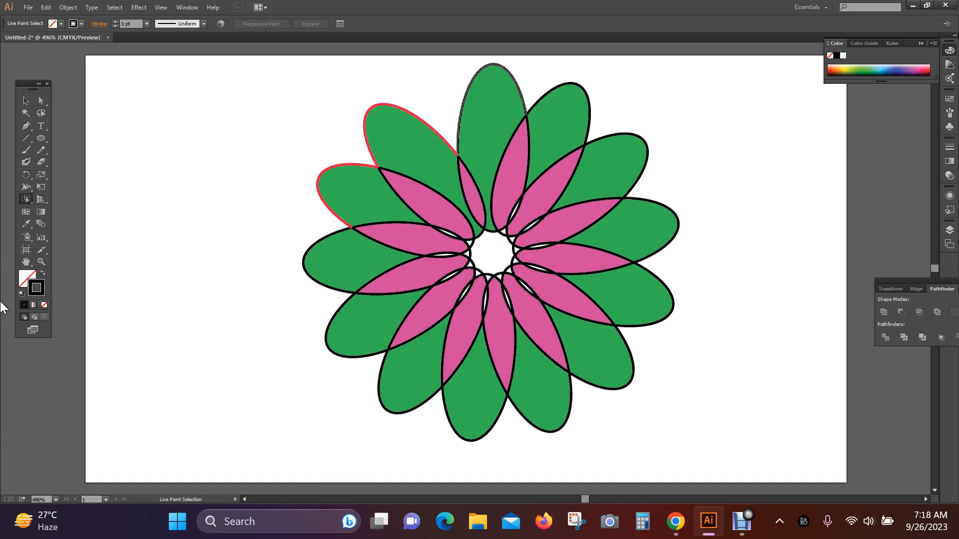
double_click(36, 287)
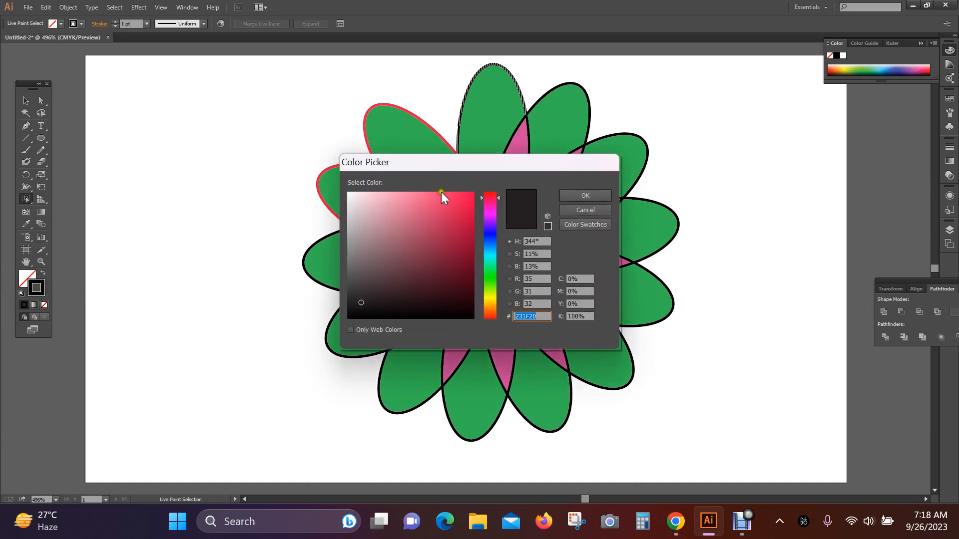
drag(454, 220, 473, 193)
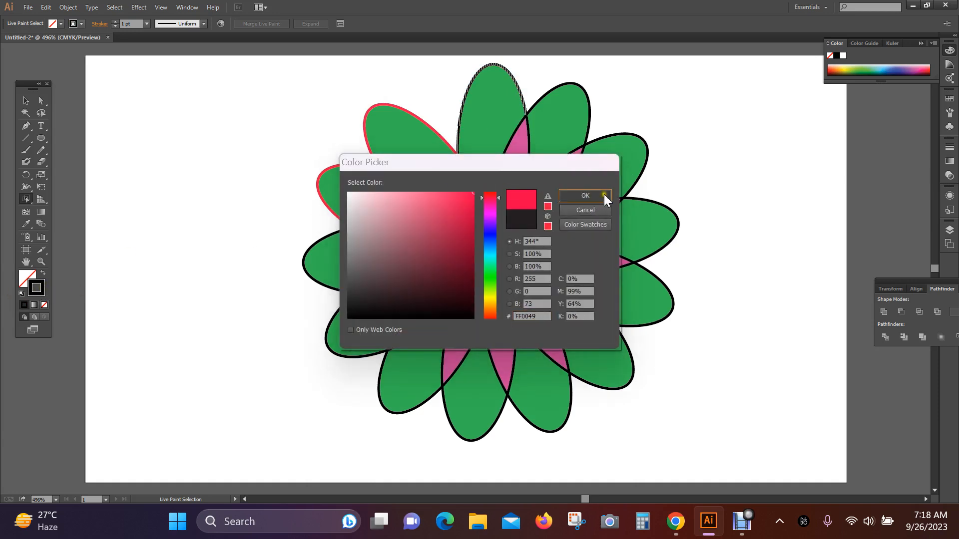
click(601, 195)
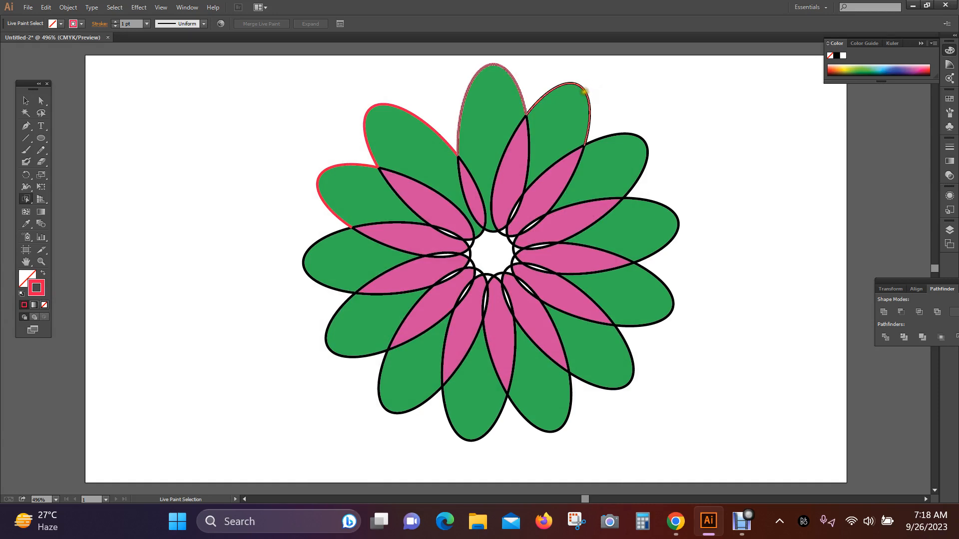
Set the stroke of the outer edges of the first and second petals clockwise from the top to FF0049
click(585, 91)
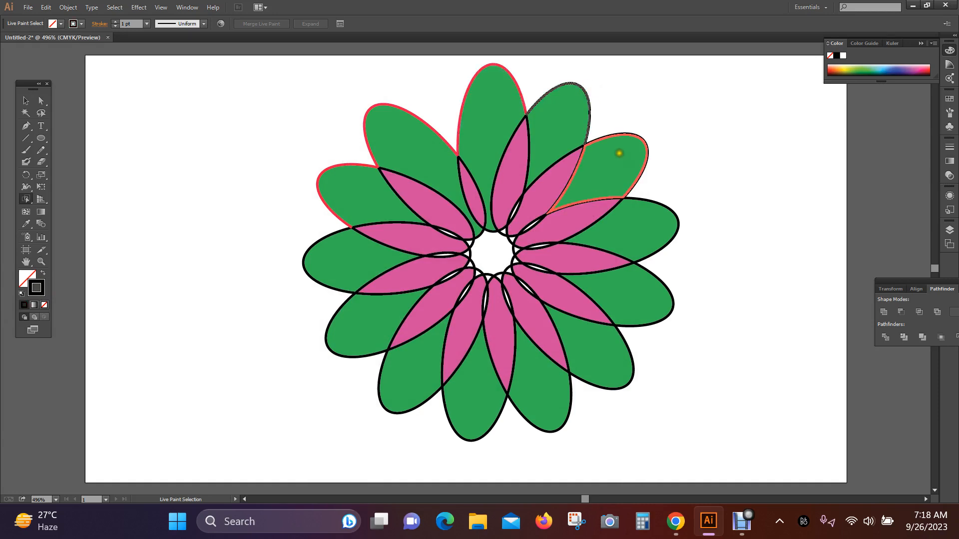
double_click(41, 288)
drag(465, 203, 486, 193)
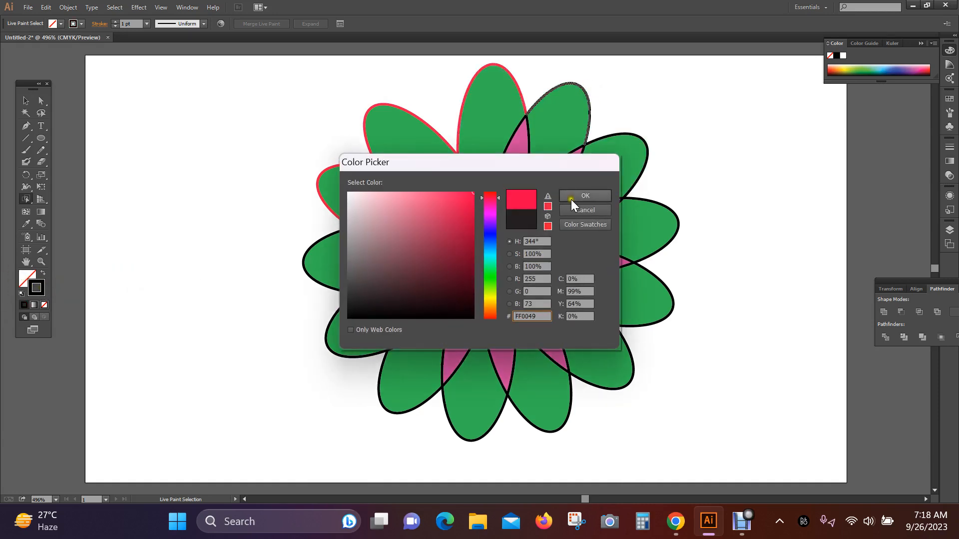
click(595, 195)
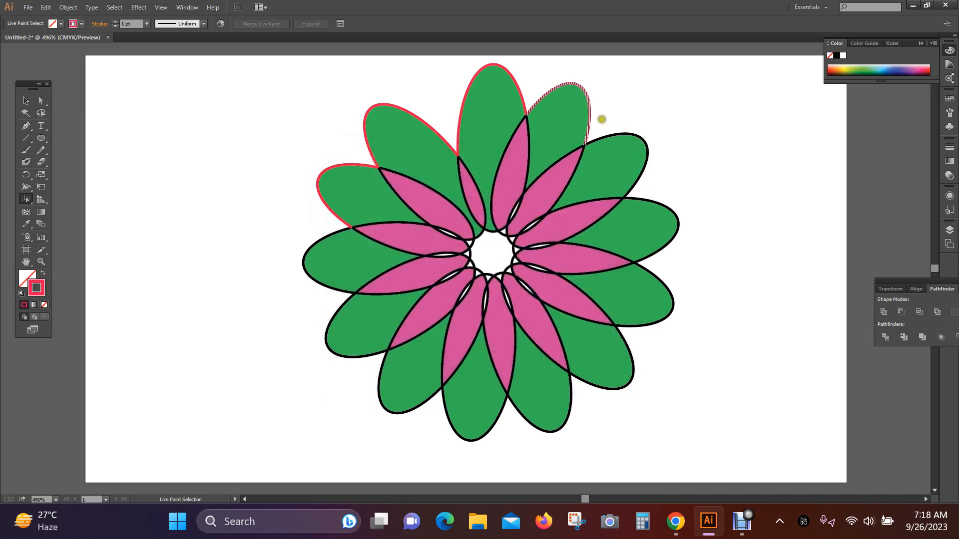
click(635, 133)
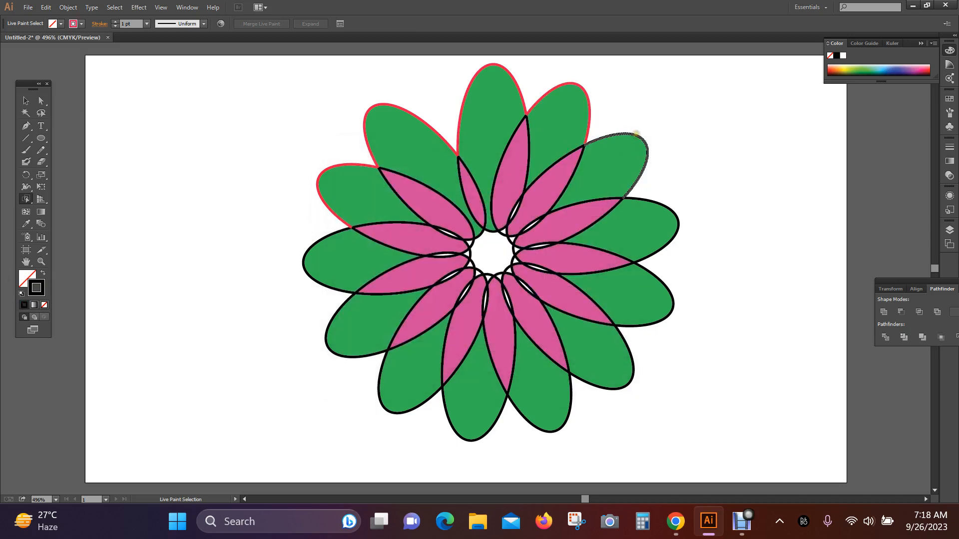
double_click(44, 291)
drag(451, 210, 489, 181)
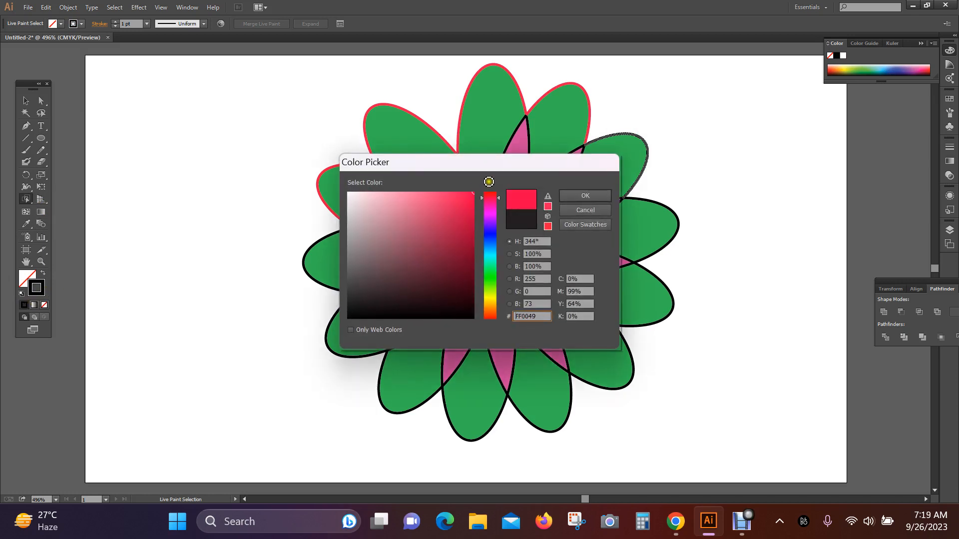
click(585, 195)
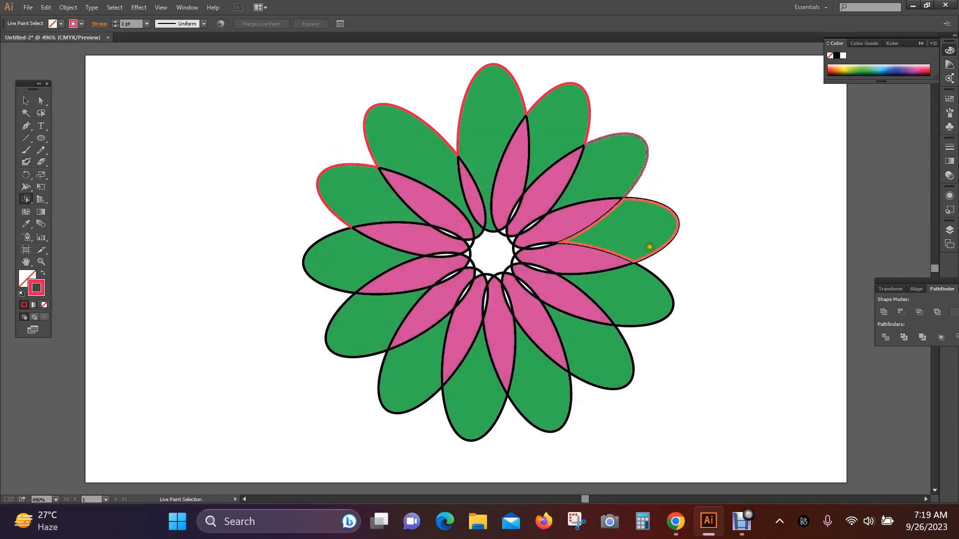
Apply the red stroke FF0049 to the outer edges of the third and fourth petals clockwise from the top
click(676, 214)
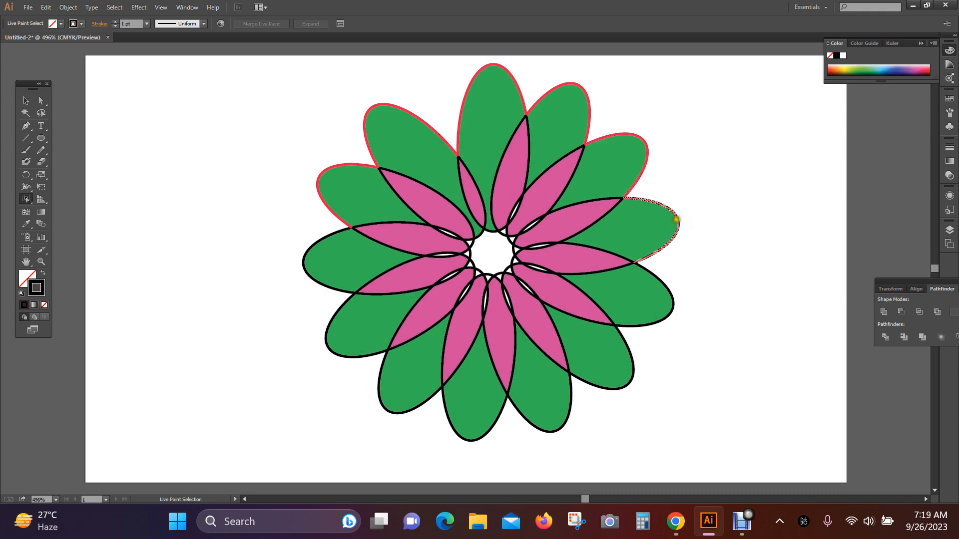
double_click(43, 287)
mouse_move(457, 234)
mouse_down()
mouse_move(456, 217)
mouse_move(486, 182)
mouse_up()
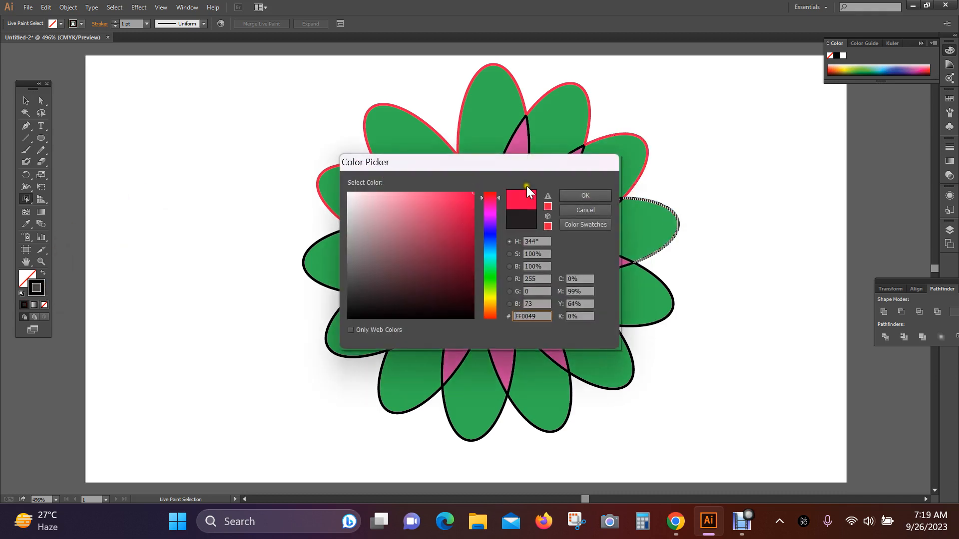
click(584, 196)
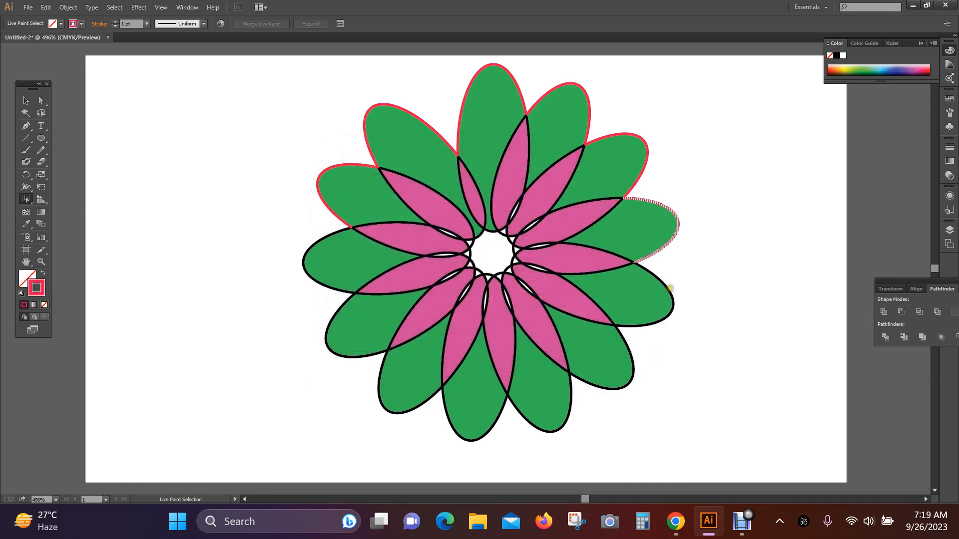
click(671, 293)
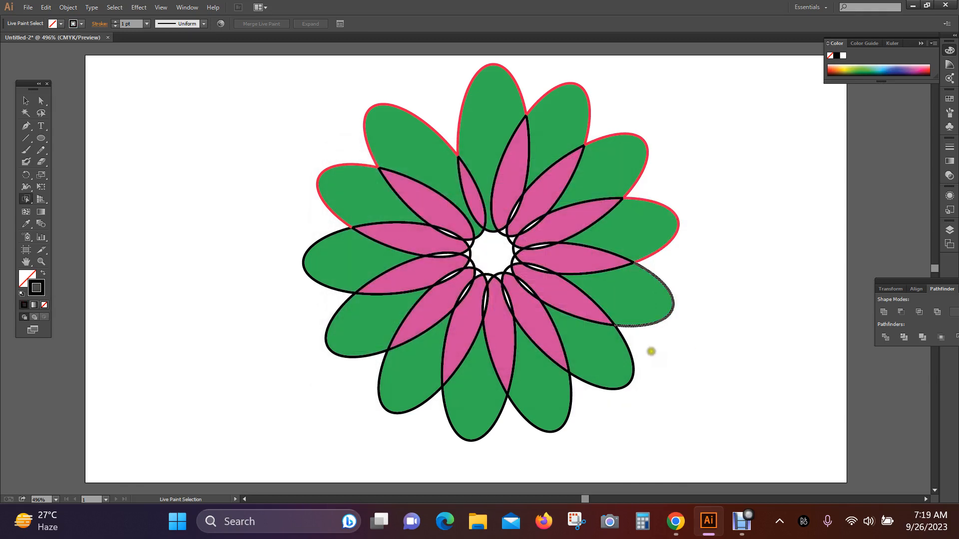
double_click(41, 283)
drag(426, 257, 492, 188)
click(594, 198)
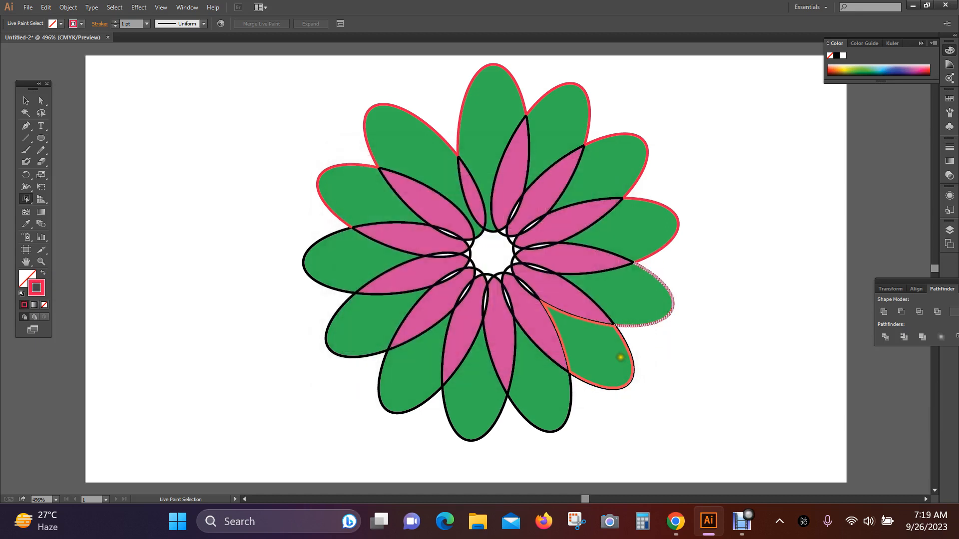
Select the outer edge of the fifth petal clockwise from the top and set its stroke to the same red
click(635, 366)
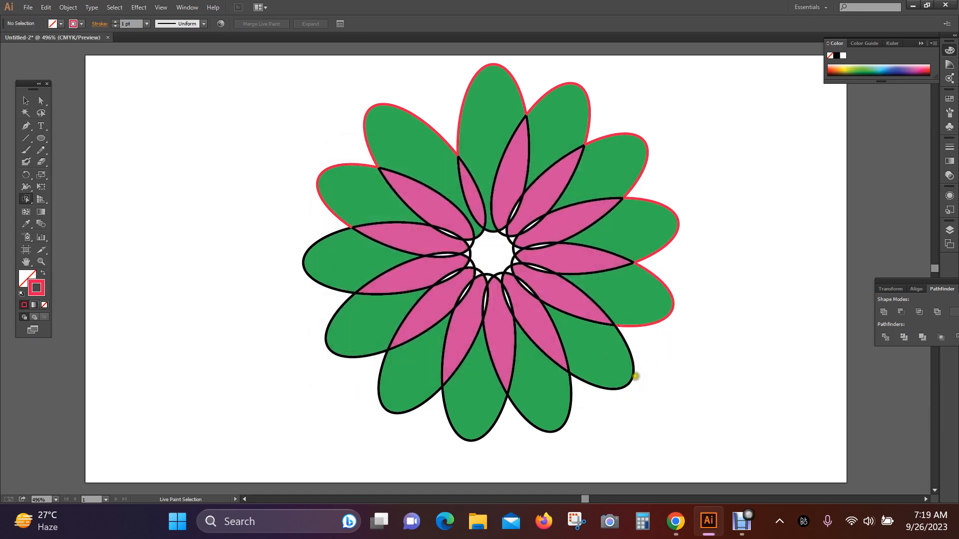
click(635, 376)
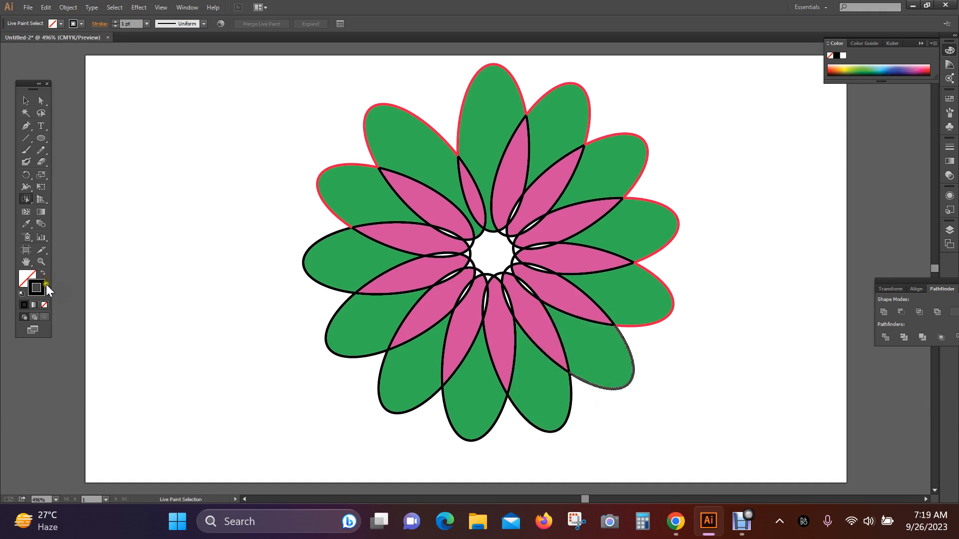
double_click(43, 286)
mouse_move(440, 230)
mouse_down()
mouse_move(513, 186)
mouse_move(479, 185)
mouse_up()
click(589, 193)
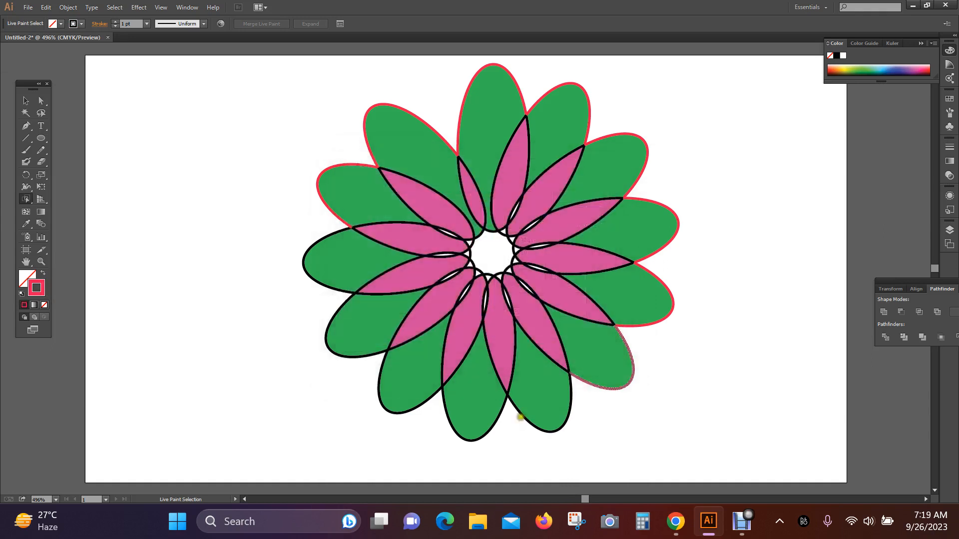
Set the stroke of the outer edges of the sixth and seventh petals clockwise from the top to red FF0049
click(570, 406)
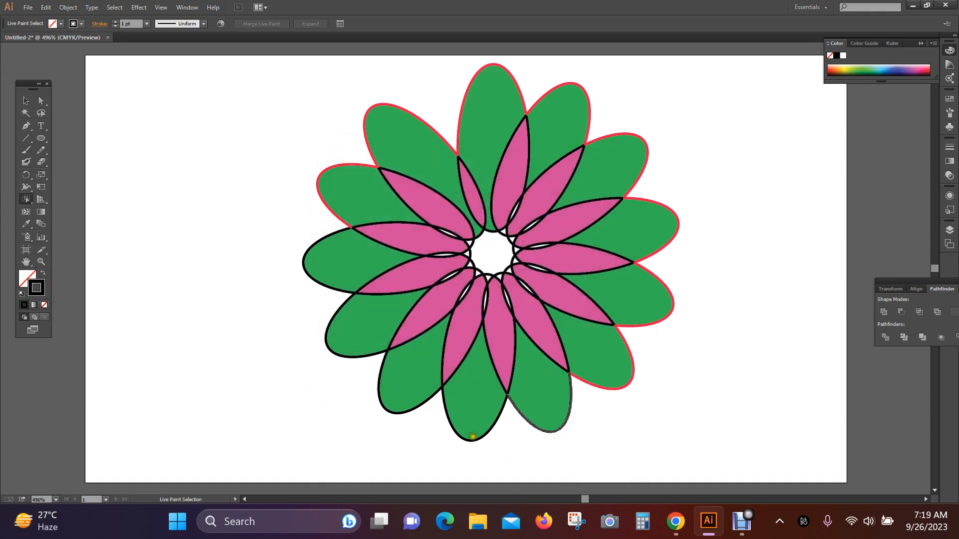
double_click(40, 287)
mouse_move(411, 253)
mouse_down()
mouse_move(472, 190)
mouse_move(507, 193)
mouse_up()
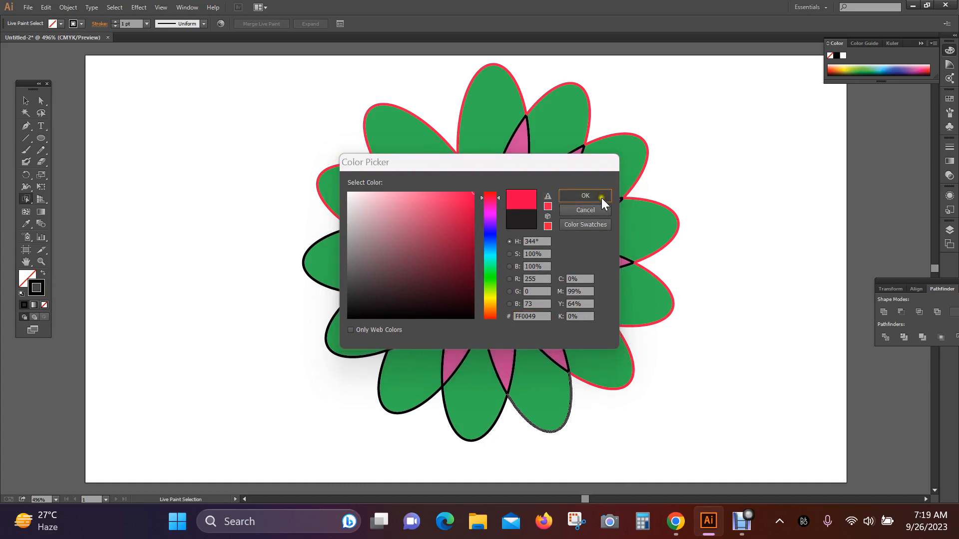
click(601, 198)
click(494, 427)
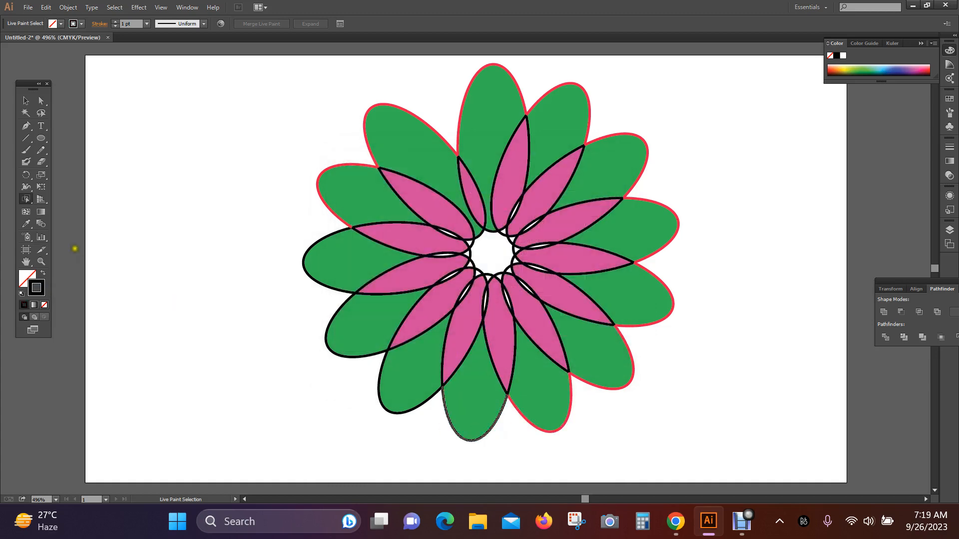
double_click(41, 292)
mouse_move(415, 252)
mouse_down()
mouse_move(472, 189)
mouse_move(489, 187)
mouse_up()
click(590, 201)
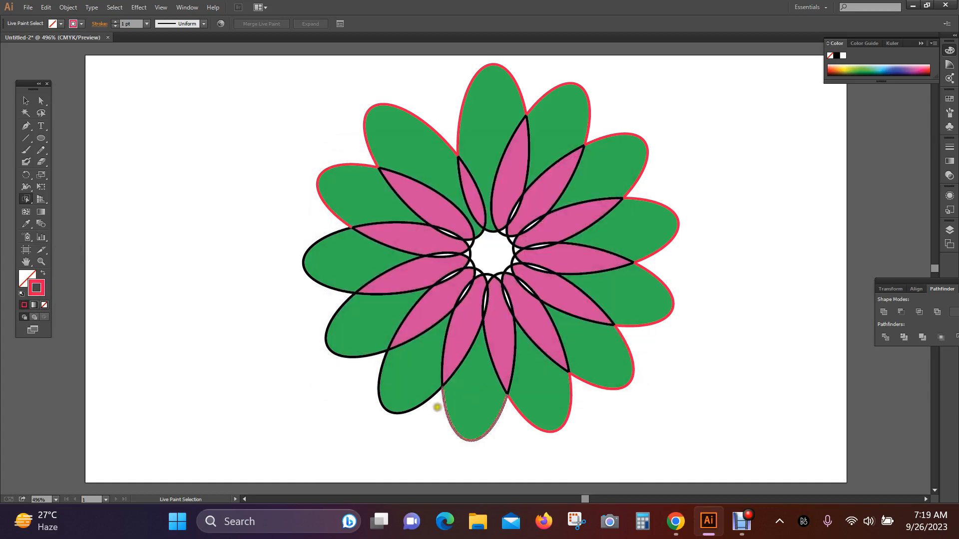
Recolour the outer edges of the eighth and ninth petals clockwise from the top with the same red stroke
click(412, 407)
click(409, 409)
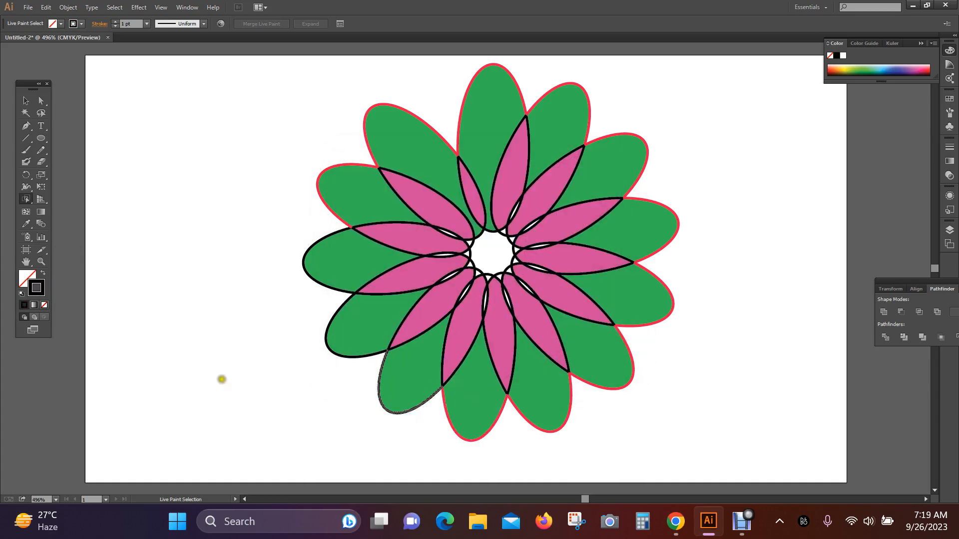
double_click(38, 284)
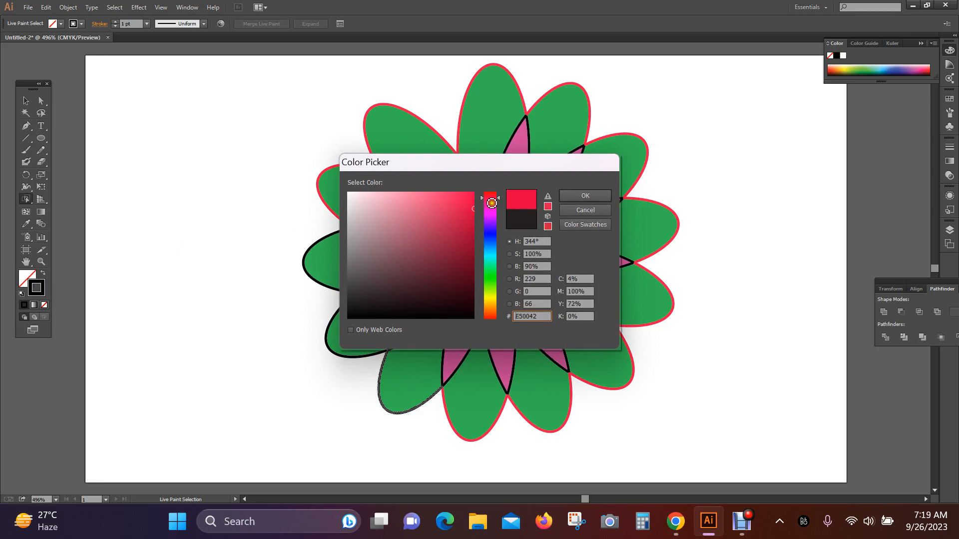
drag(434, 235, 490, 187)
click(602, 198)
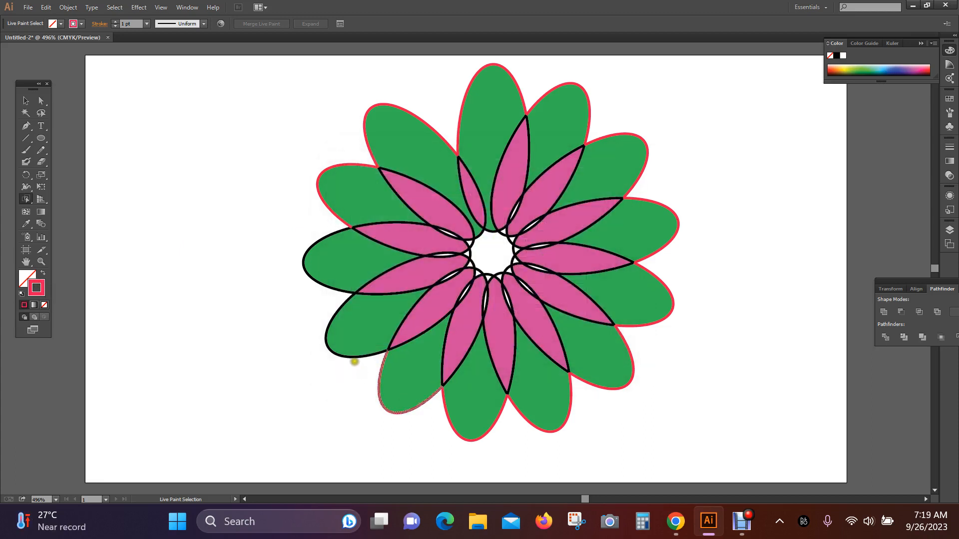
click(354, 359)
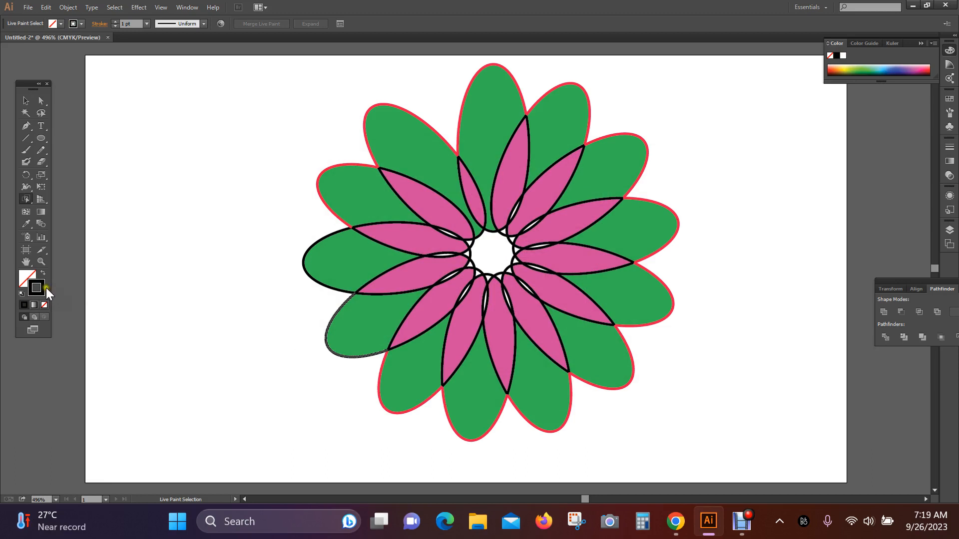
double_click(41, 285)
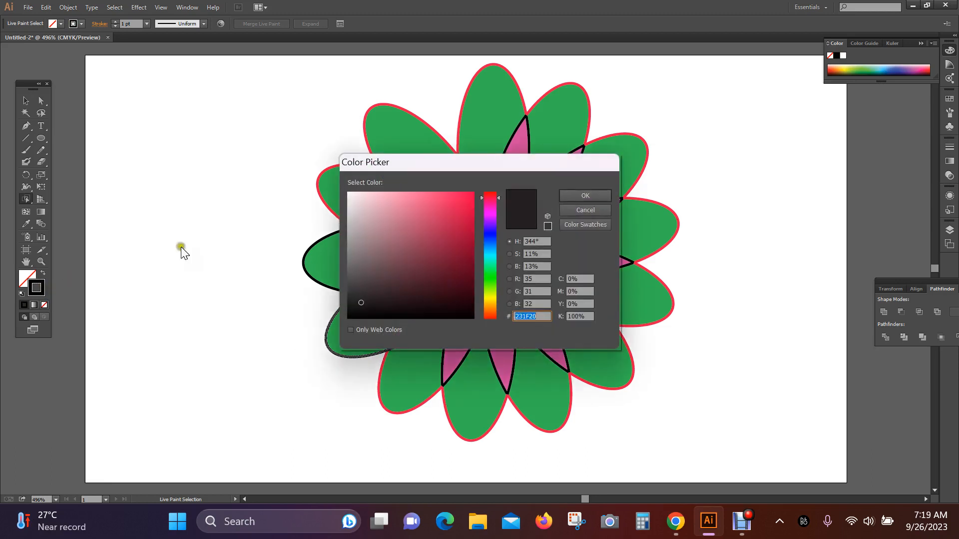
drag(448, 215, 494, 178)
click(584, 196)
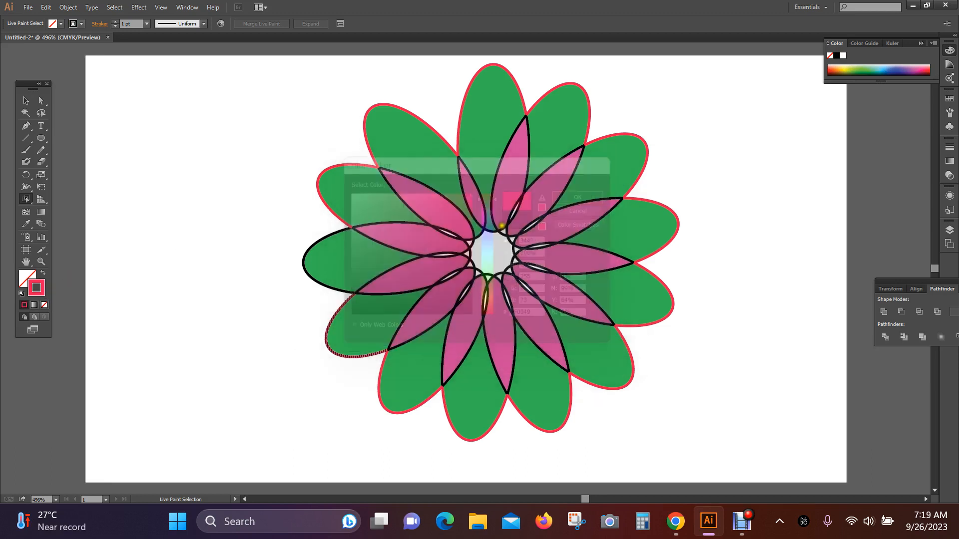
Apply the red stroke FF0049 to the outer edge of the remaining black-outlined petal, the tenth clockwise from the top
click(319, 289)
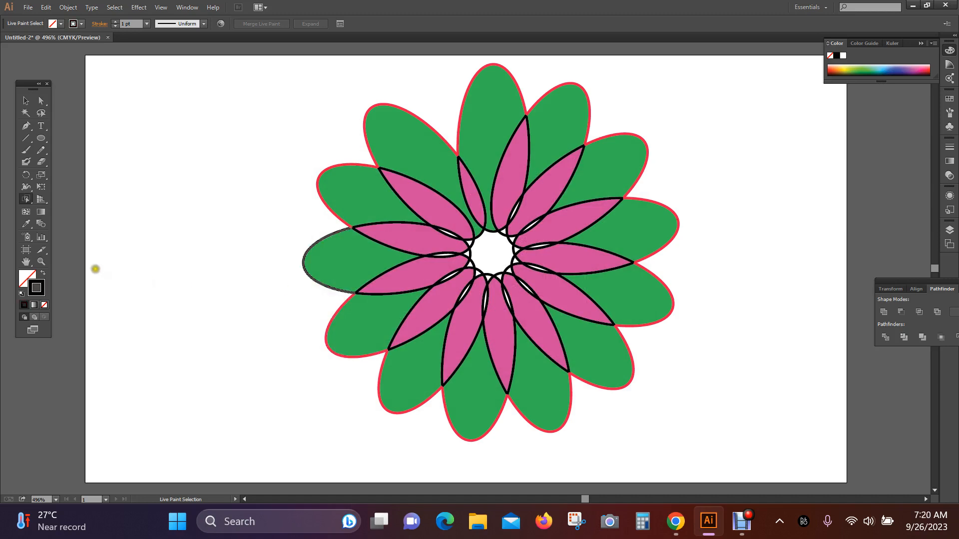
double_click(37, 286)
drag(434, 233, 486, 188)
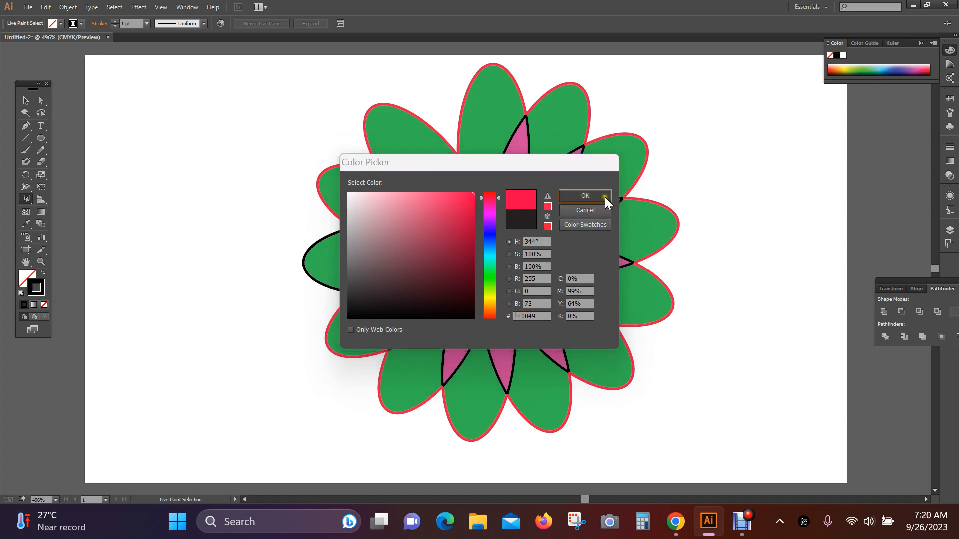
click(604, 197)
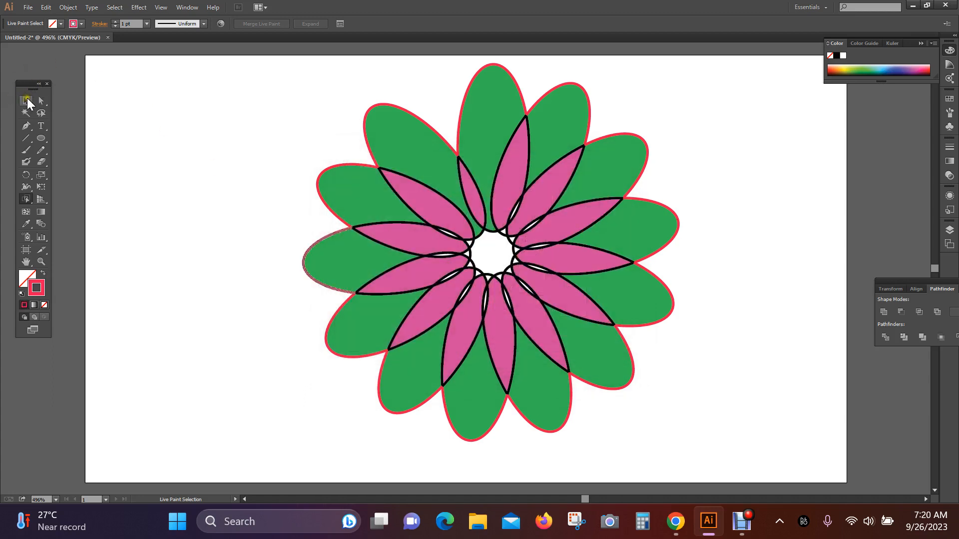
Select the whole flower, fill its white central circle with red FF0049 using the Live Paint Bucket, and deselect it
click(27, 101)
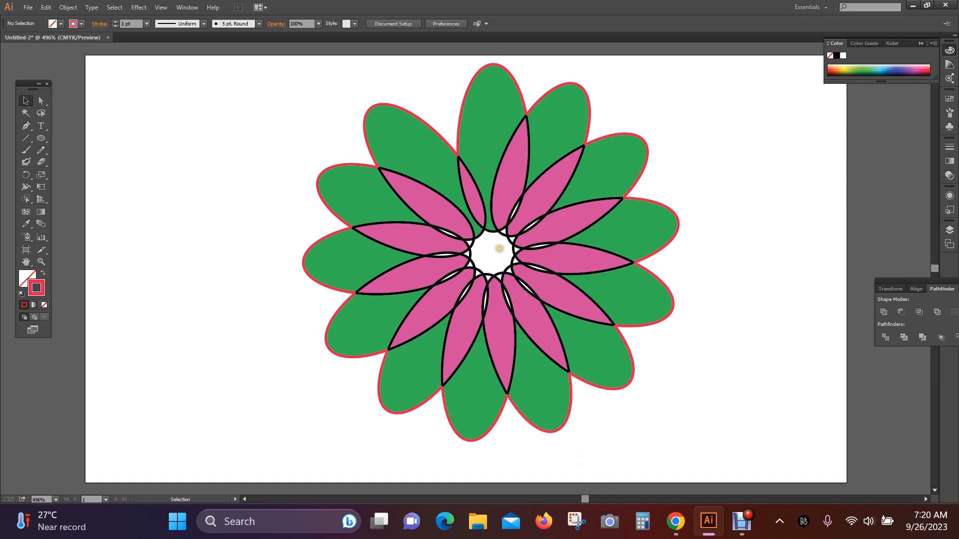
mouse_move(251, 103)
mouse_down()
mouse_move(336, 176)
mouse_move(912, 532)
mouse_move(841, 423)
mouse_up()
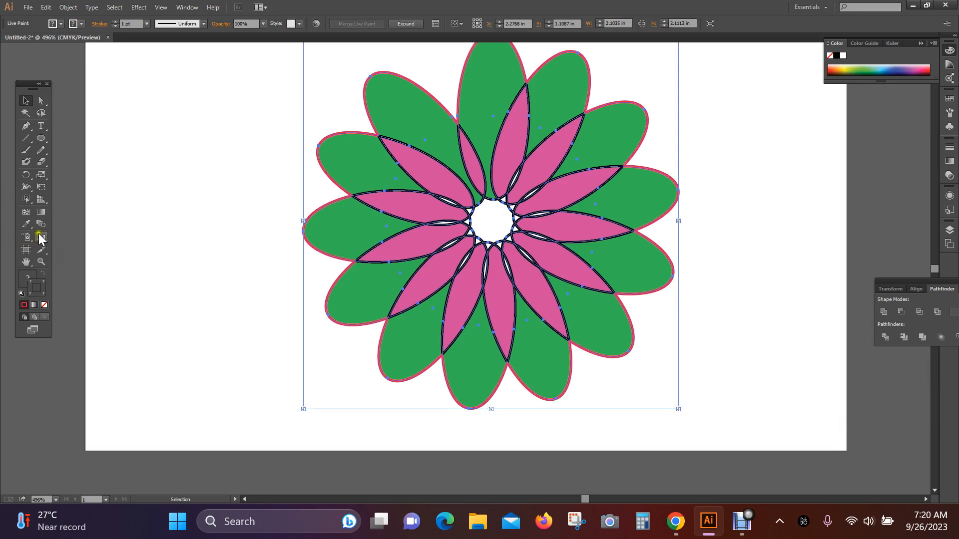
click(26, 200)
click(93, 210)
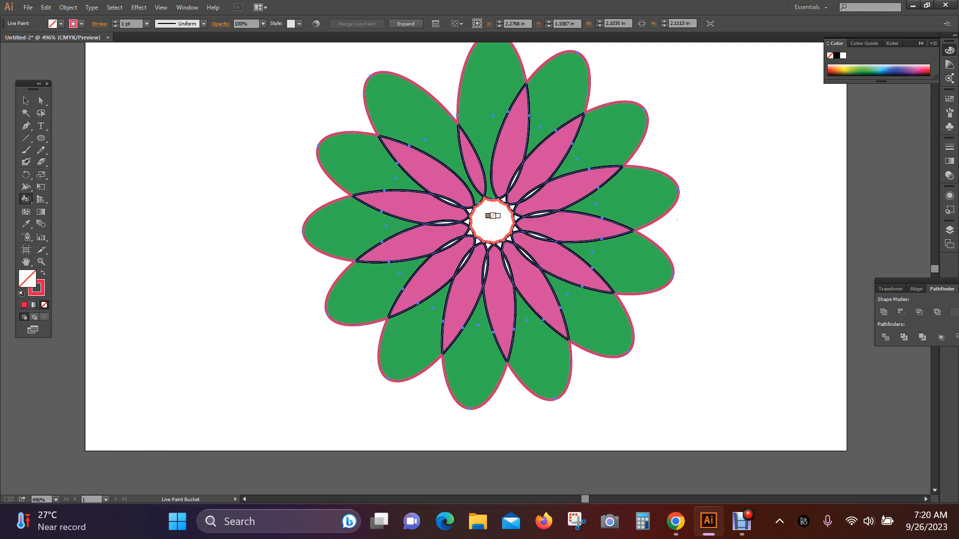
double_click(27, 278)
drag(456, 210, 488, 182)
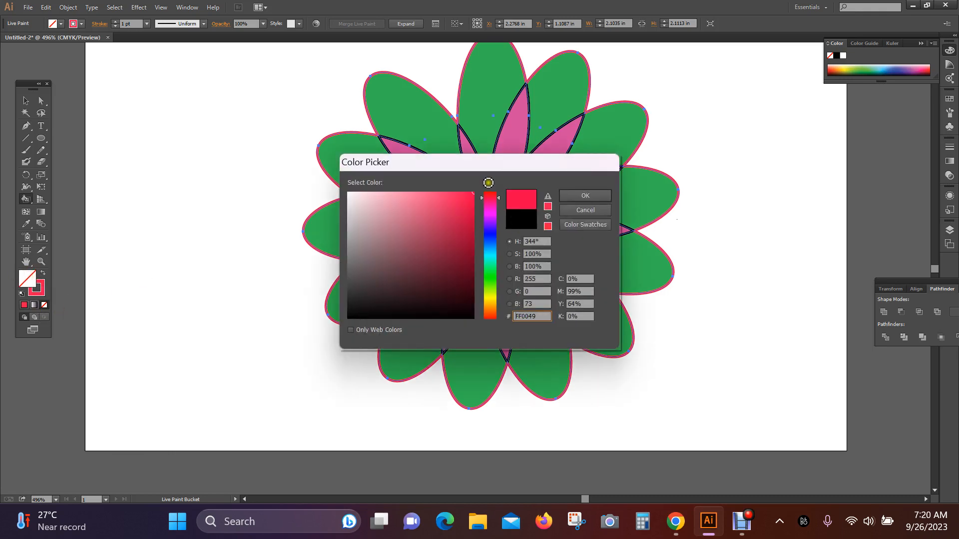
click(577, 196)
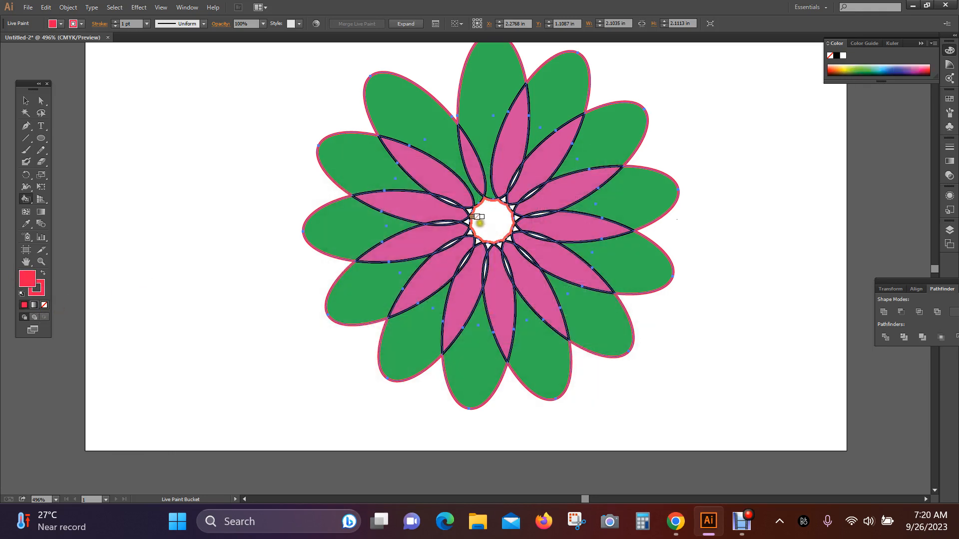
key(Right)
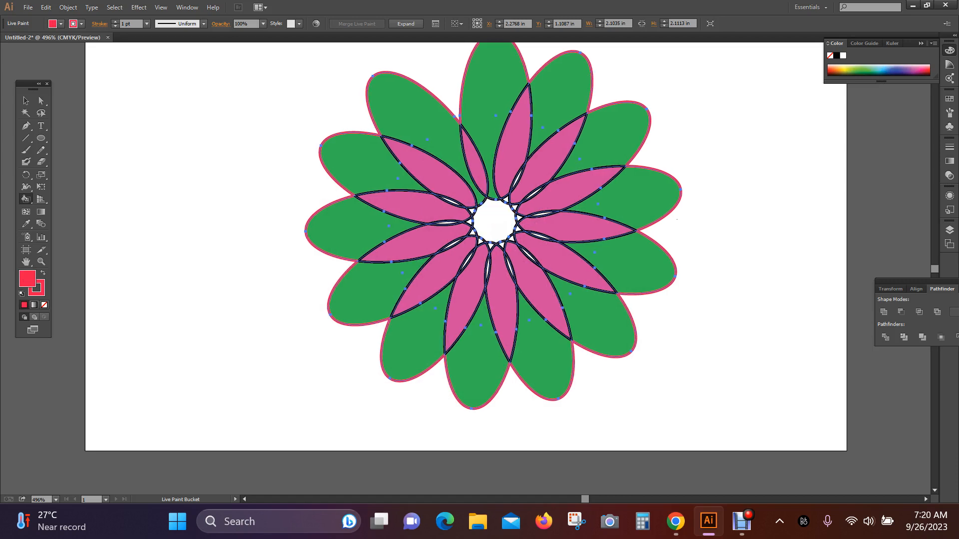
click(492, 219)
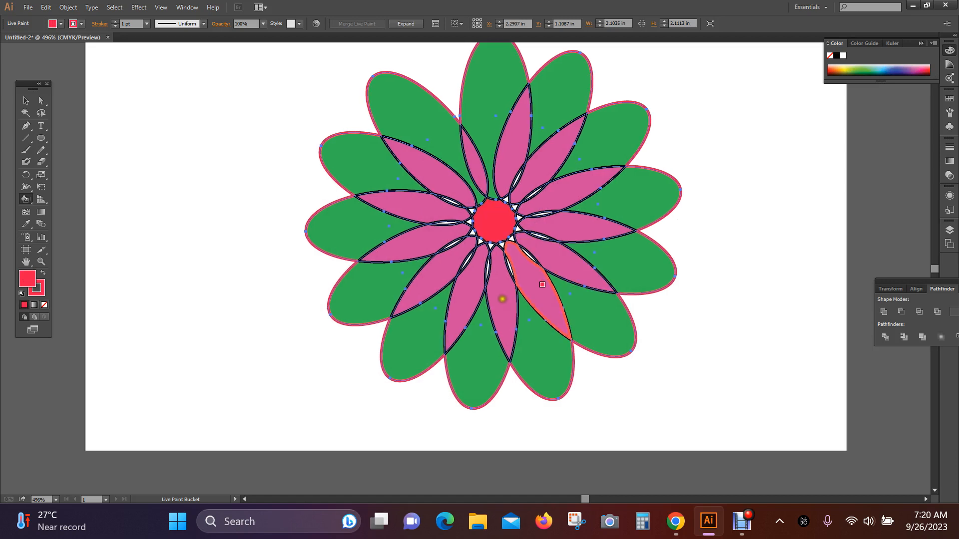
click(25, 100)
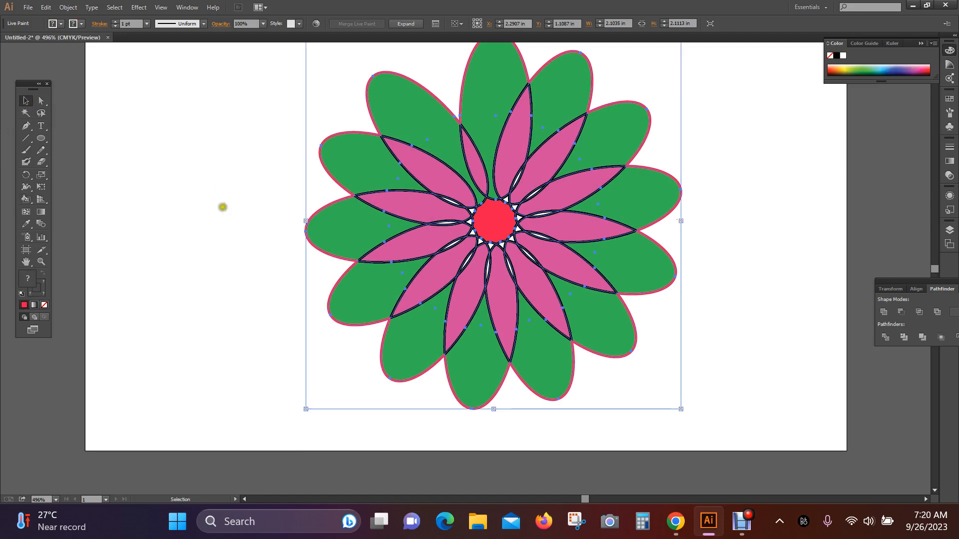
click(220, 207)
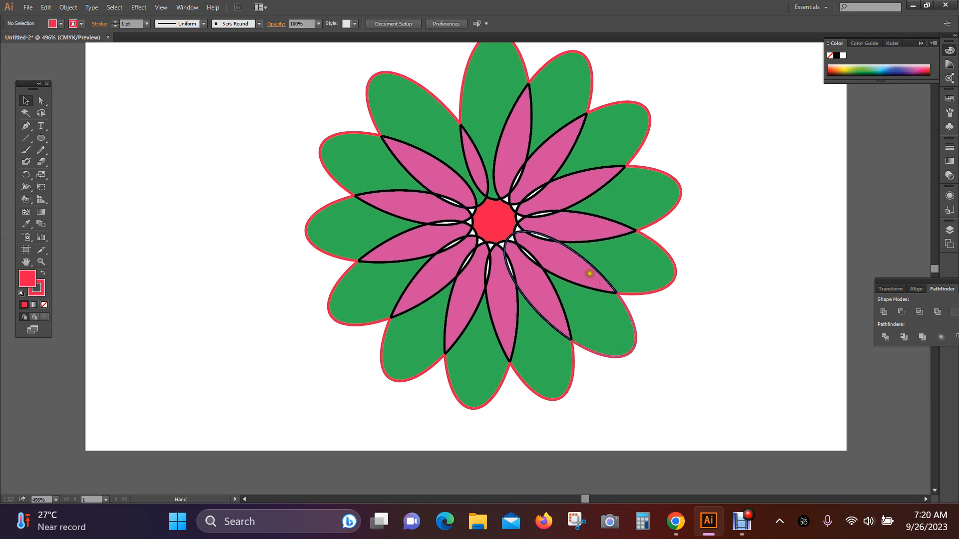
Scale the whole flower down to about 1.33 in wide and place it on the artboard's left half with a copy on the right
drag(582, 247, 536, 279)
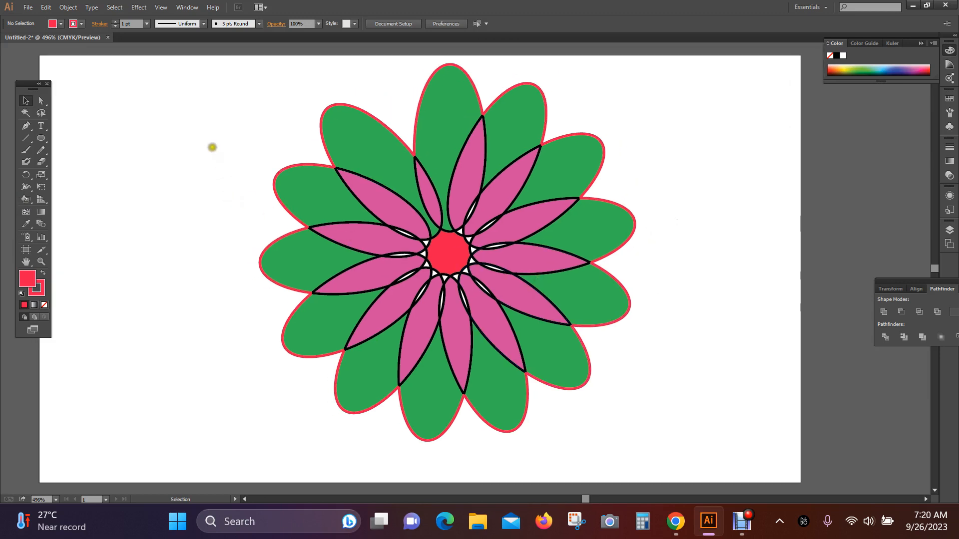
mouse_move(201, 111)
mouse_down()
mouse_move(755, 445)
mouse_move(729, 458)
mouse_up()
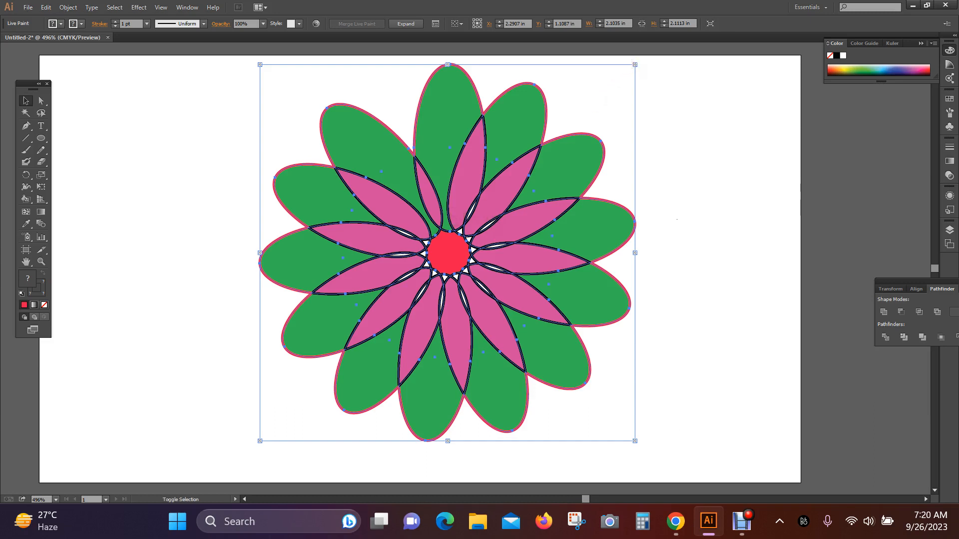
drag(633, 66, 578, 134)
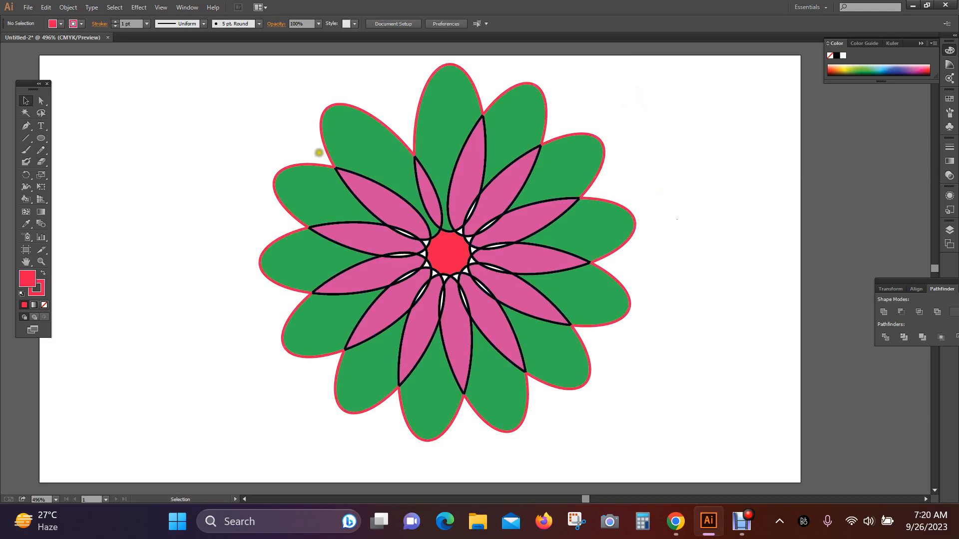
mouse_move(253, 94)
mouse_down()
mouse_move(364, 192)
mouse_move(718, 406)
mouse_up()
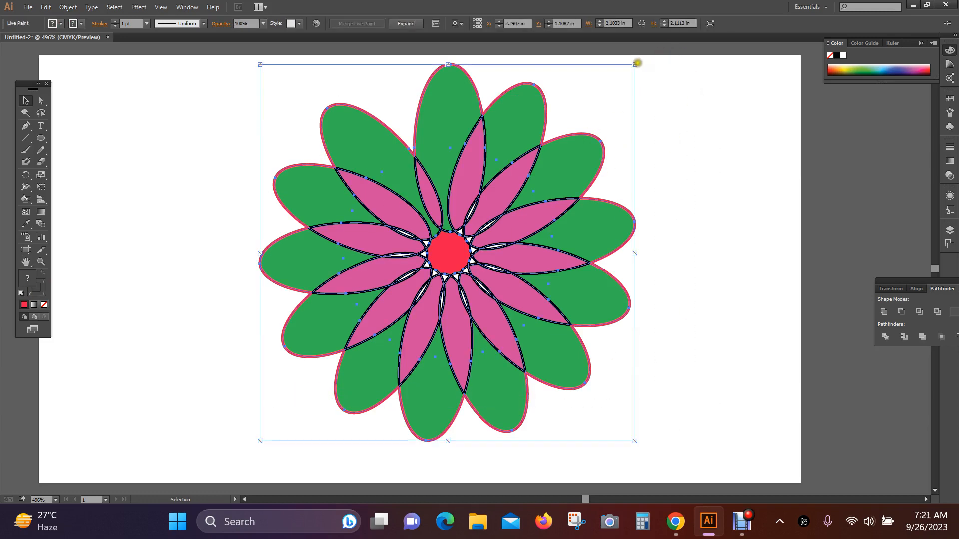
mouse_move(634, 64)
mouse_down()
mouse_move(567, 118)
mouse_move(565, 134)
mouse_up()
mouse_move(465, 219)
mouse_down()
mouse_move(692, 160)
mouse_move(394, 223)
mouse_move(331, 208)
mouse_move(333, 225)
mouse_up()
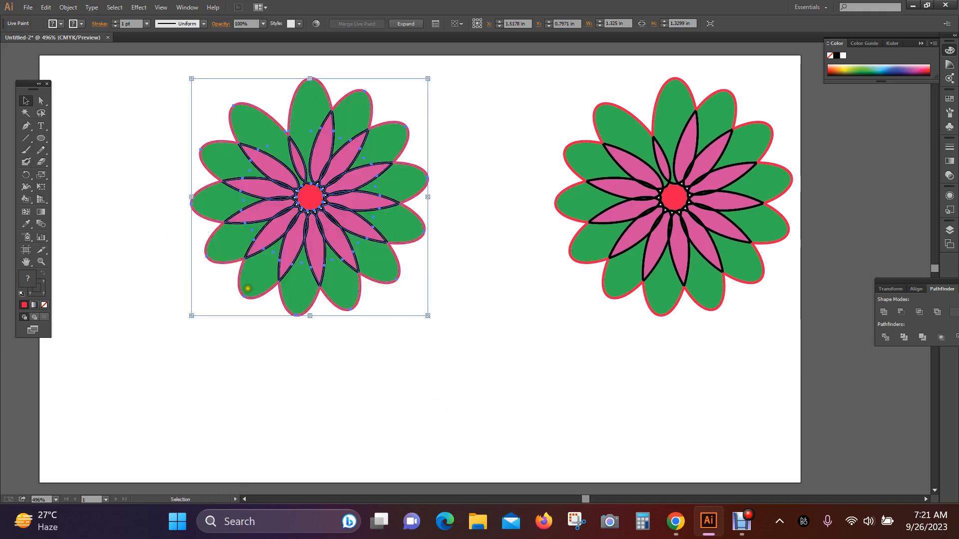
Remove the stroke from the left flower, deselect it and make the fill colour active again
click(41, 291)
click(44, 305)
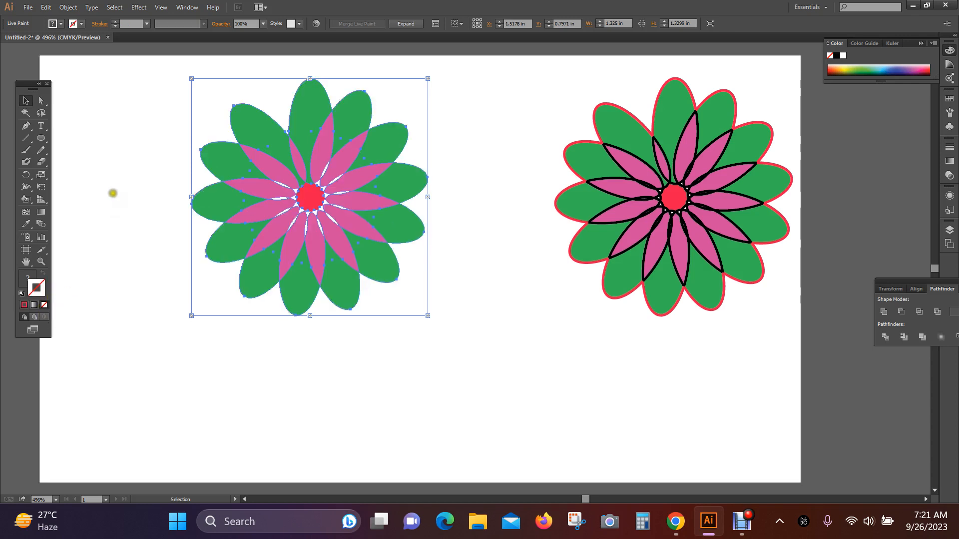
click(113, 192)
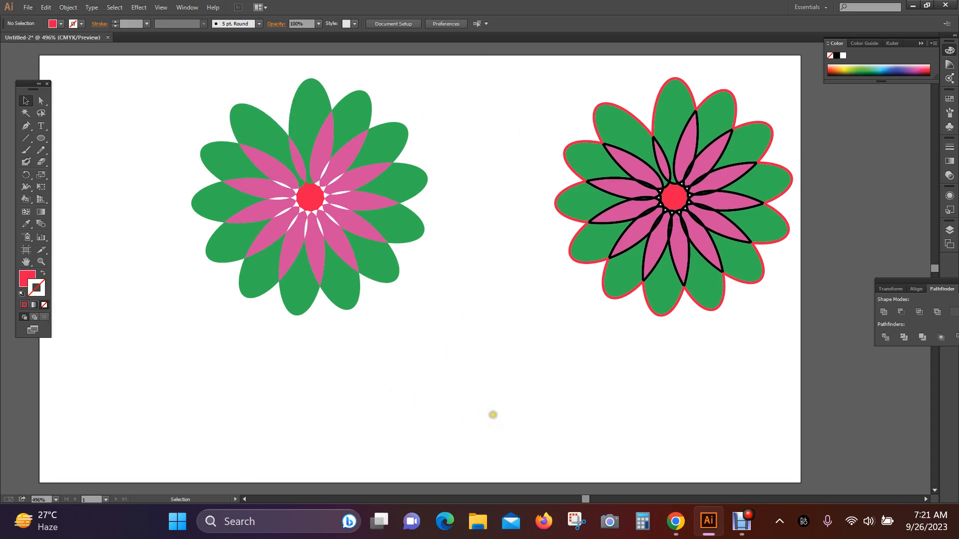
click(25, 277)
Move the outlined flower closer to the strokeless one and shift the strokeless flower down so both sit side by side at similar height
drag(572, 89, 796, 354)
drag(673, 196, 565, 238)
click(760, 296)
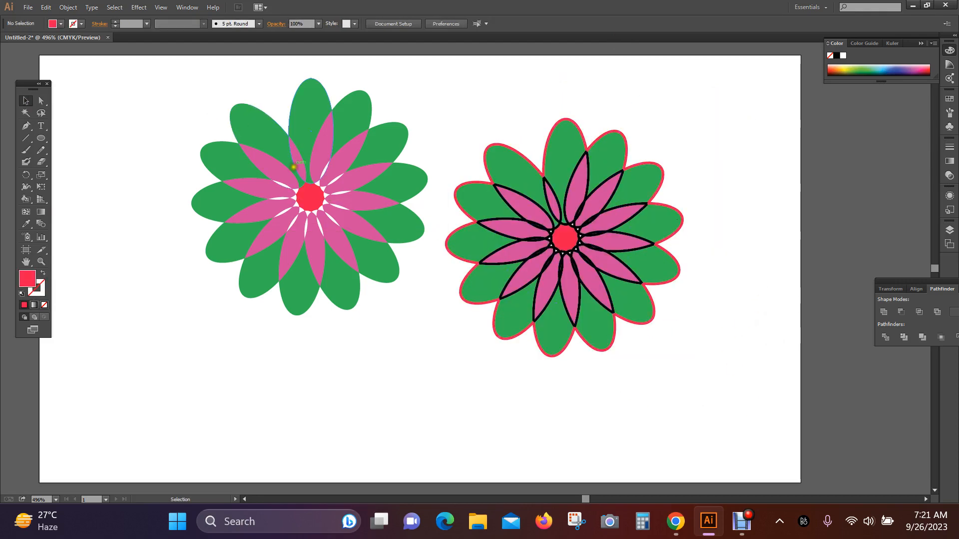
drag(160, 99, 388, 339)
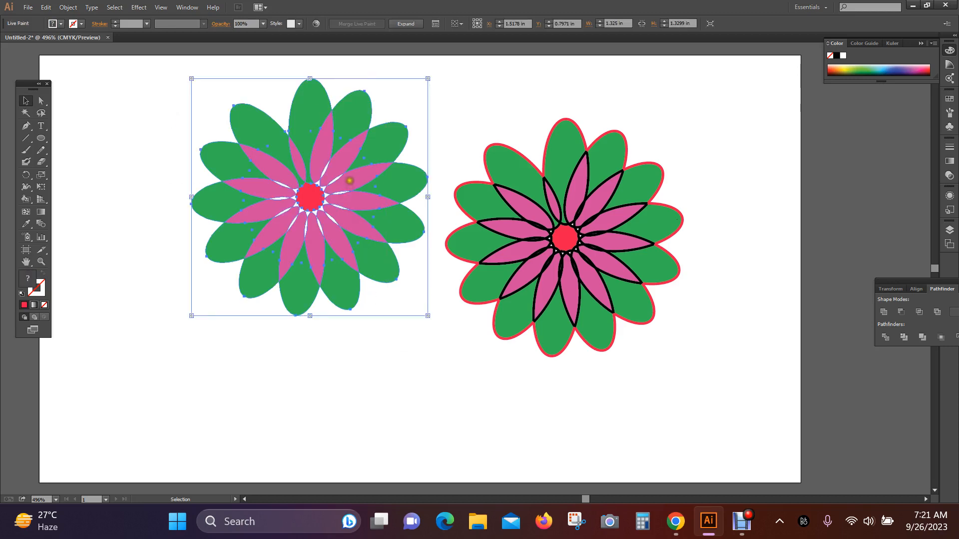
drag(349, 181, 342, 218)
click(721, 318)
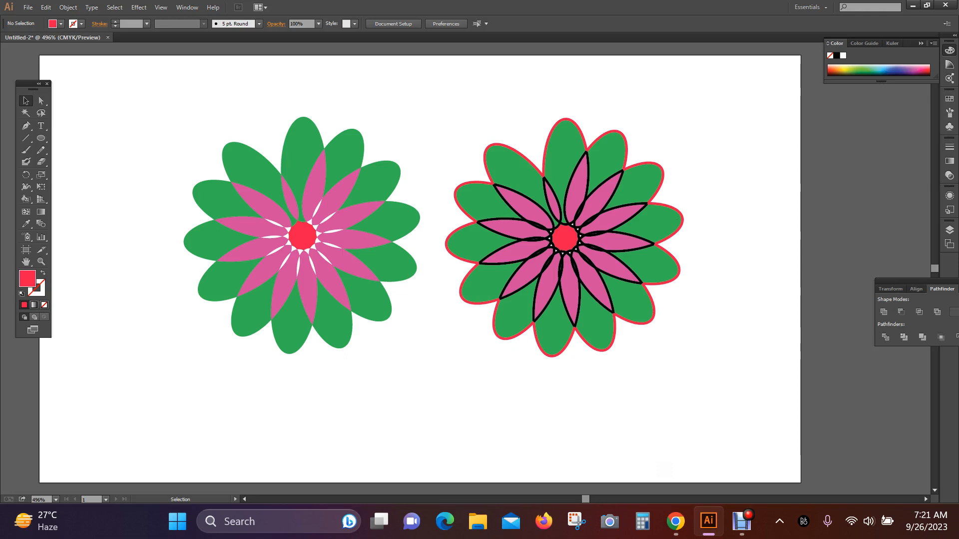
click(741, 522)
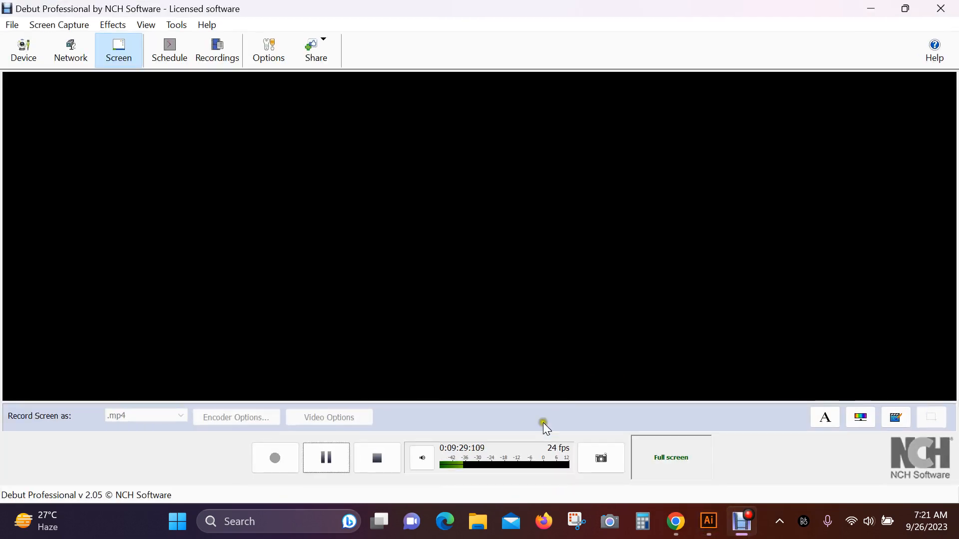